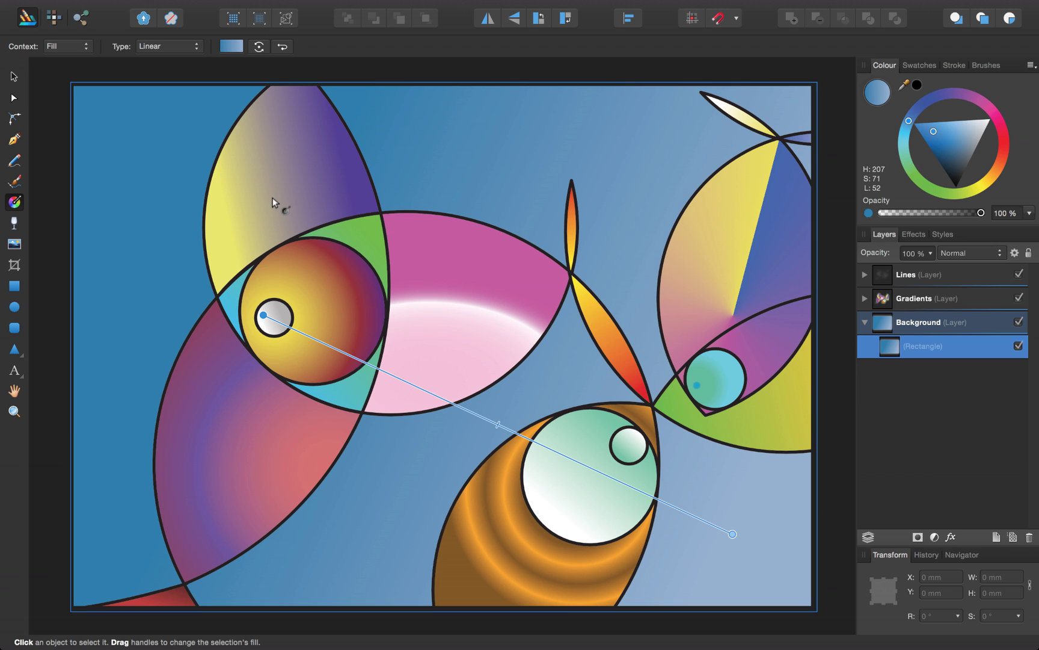
# Step: Open the background rectangle's fill settings and look through the Swatches, Colour and Gradient options
pyautogui.click(16, 77)
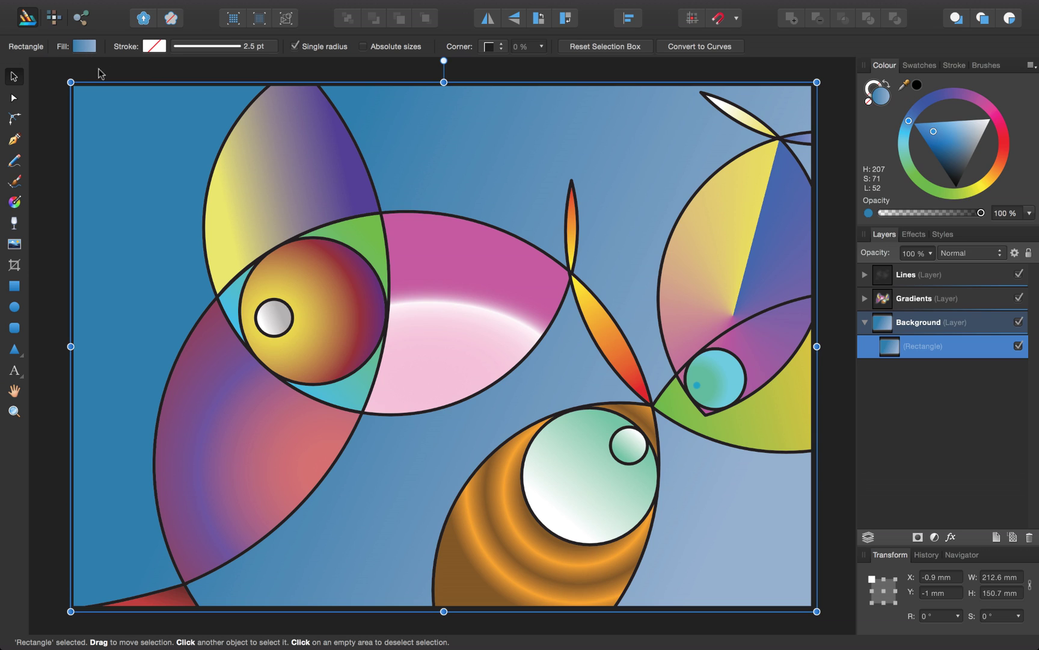
pyautogui.click(85, 49)
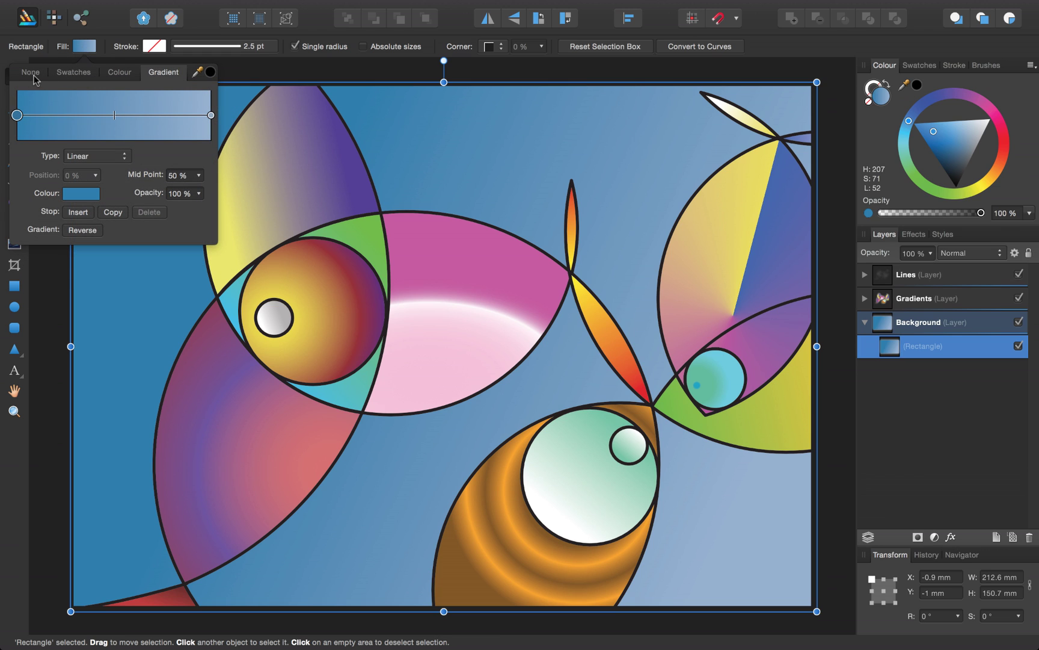
pyautogui.click(77, 78)
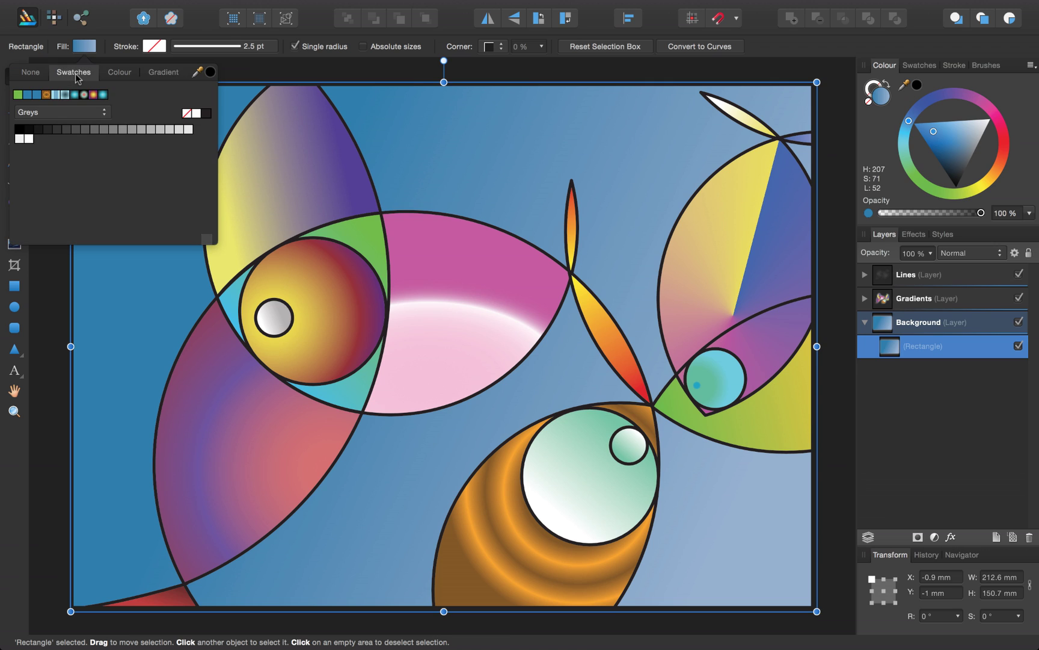
pyautogui.click(123, 77)
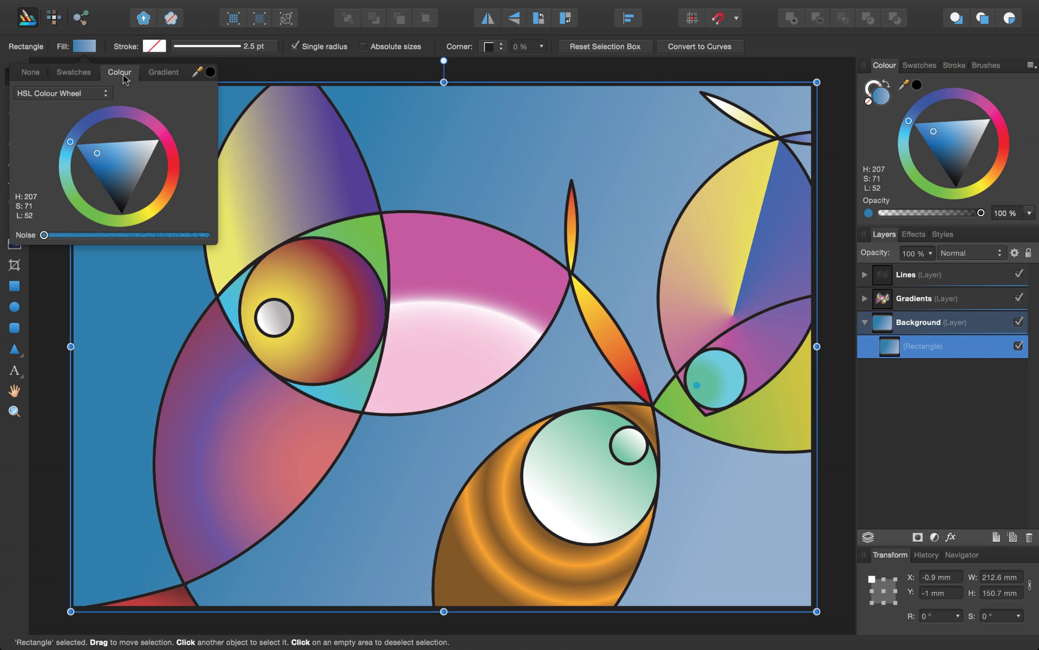
pyautogui.click(170, 75)
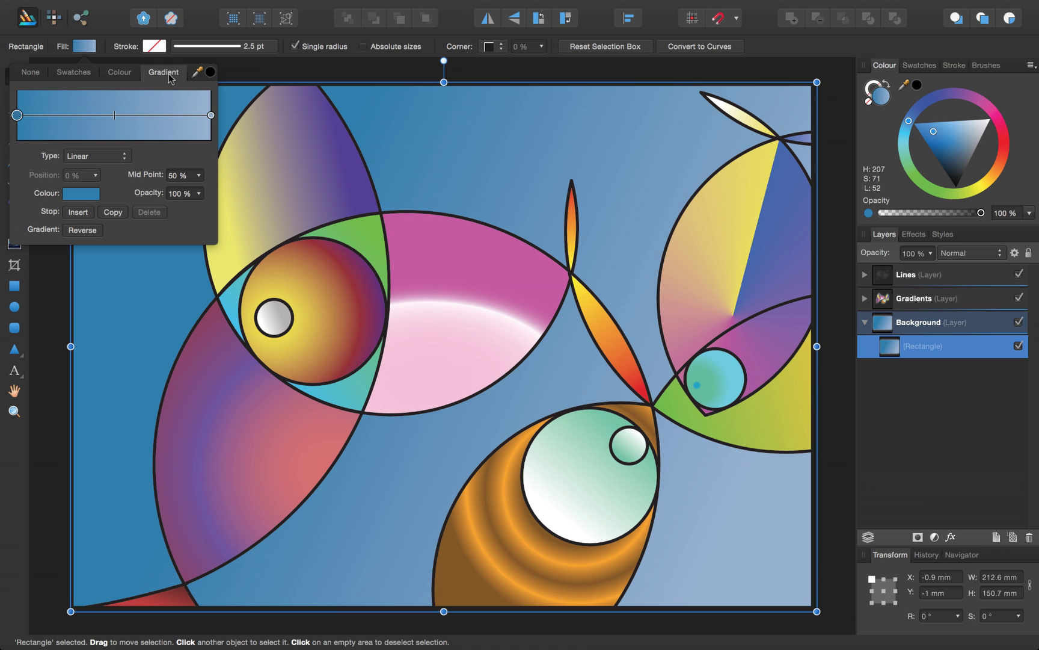
# Step: Add a trial stop at 28 % in the background gradient, move it along the gradient and delete it
pyautogui.click(70, 115)
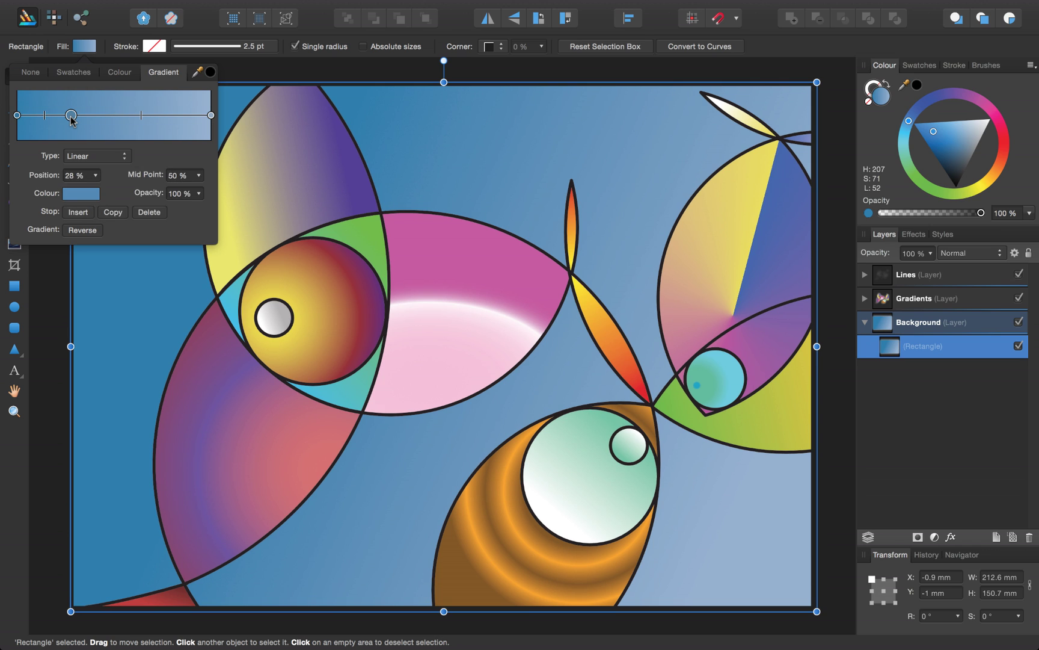
pyautogui.moveTo(71, 118); pyautogui.dragTo(158, 117)
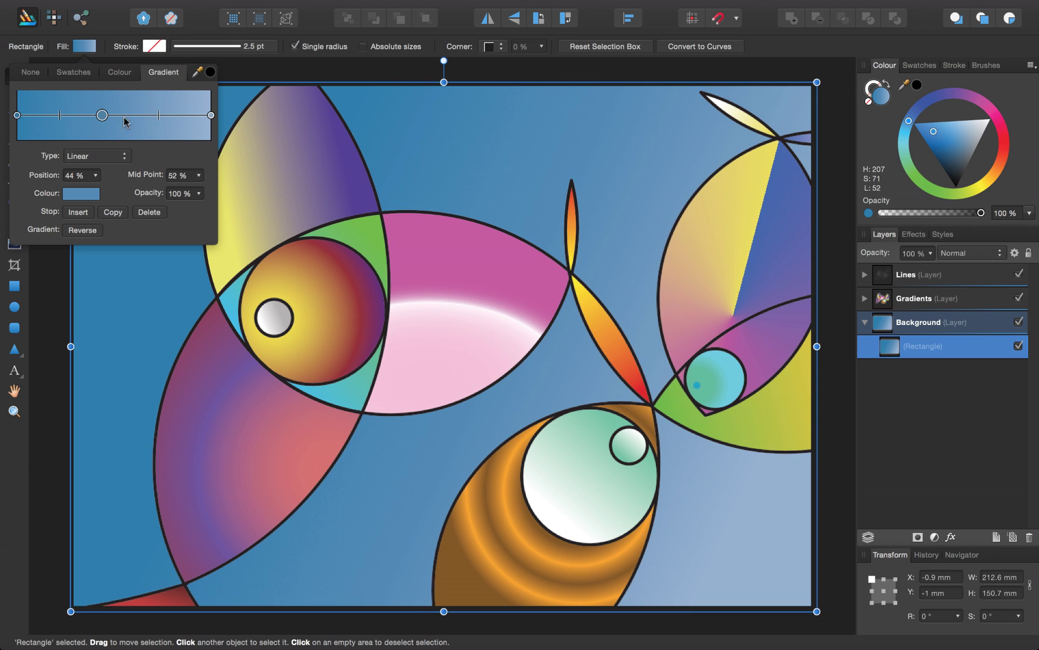
pyautogui.click(148, 213)
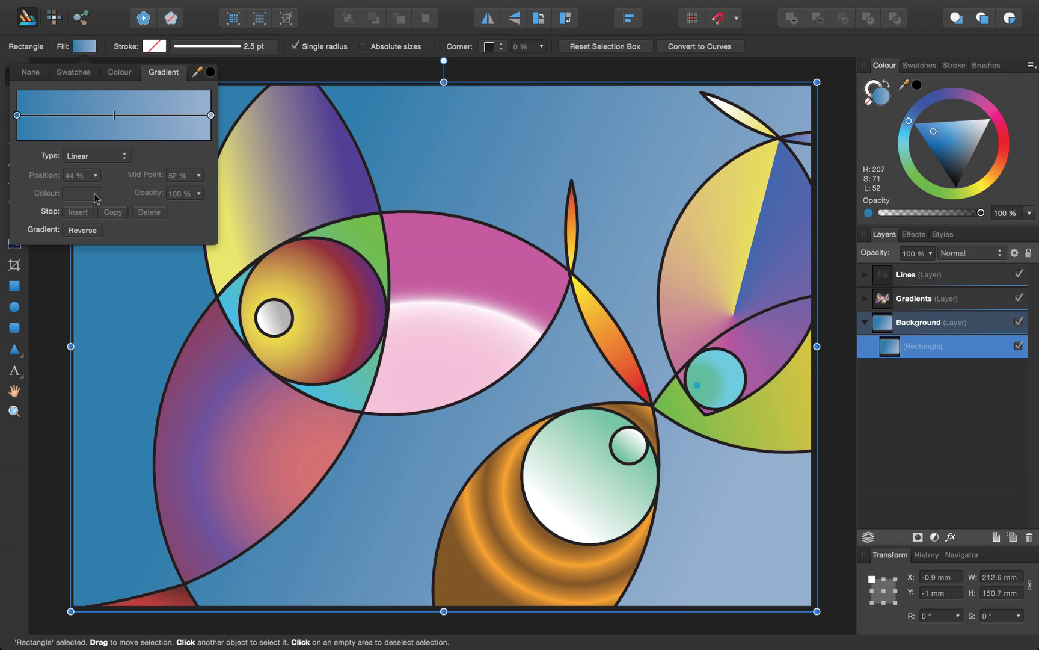
# Step: Change the background rectangle's gradient type to Conical and reverse its colours
pyautogui.click(96, 157)
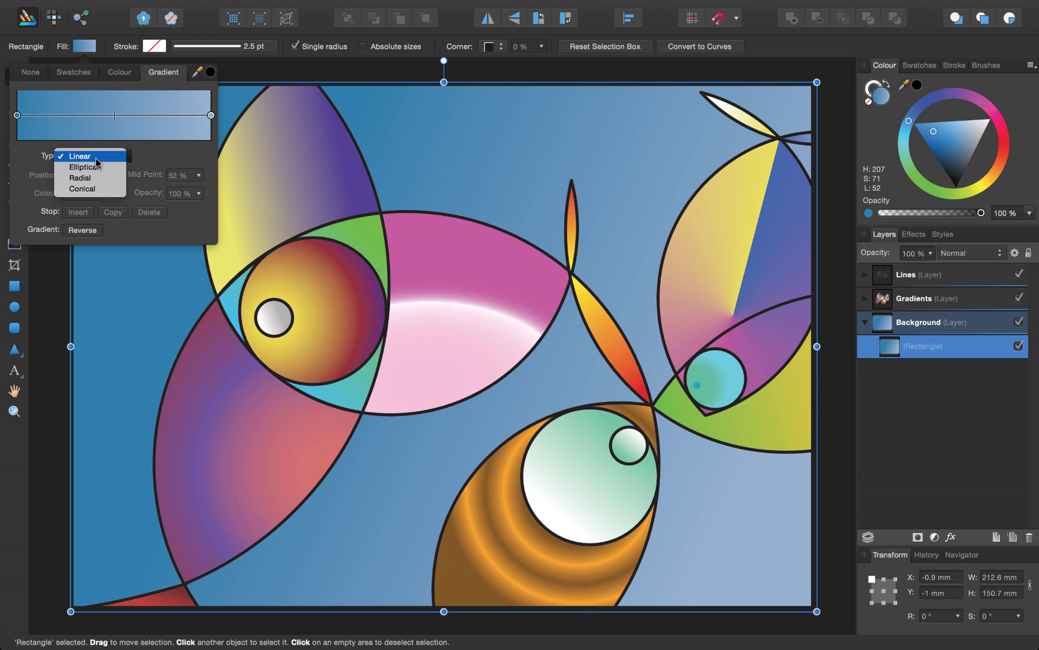
pyautogui.click(98, 190)
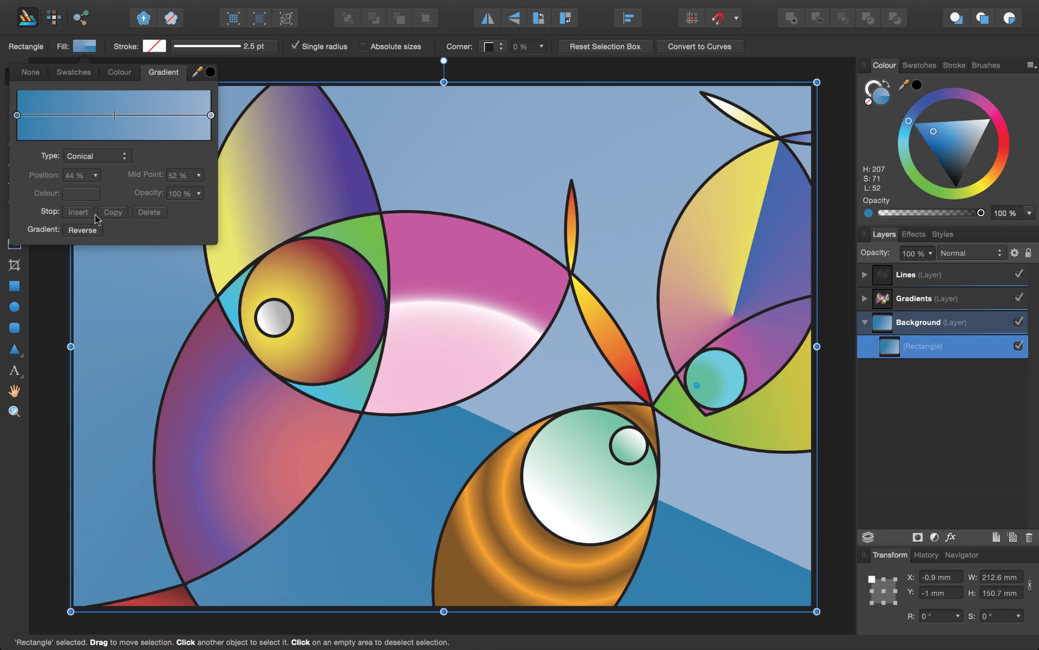
pyautogui.click(82, 230)
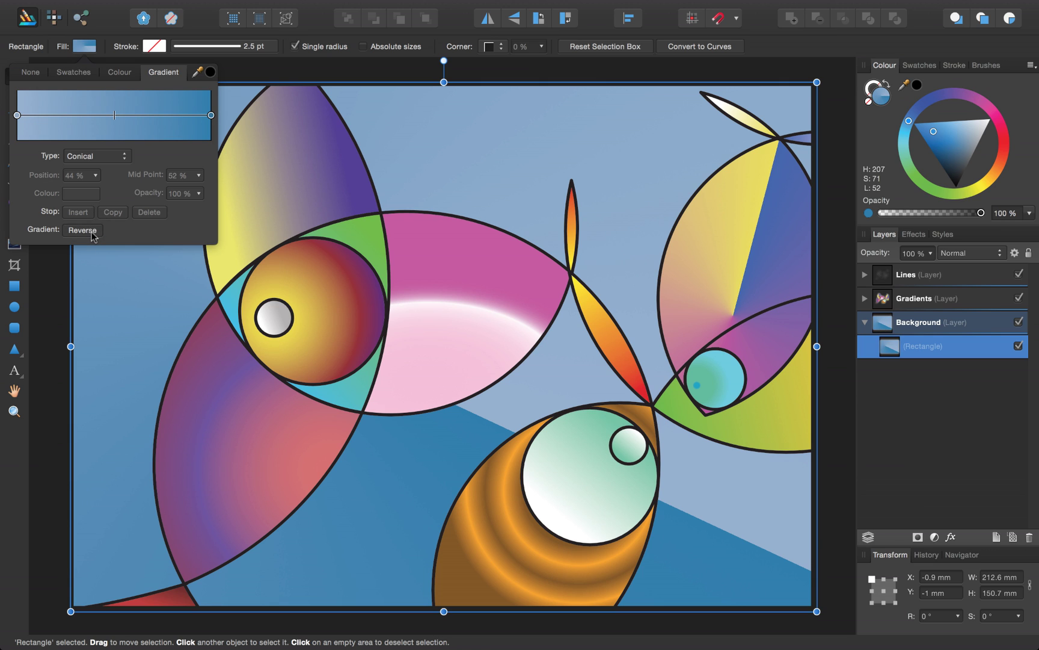
pyautogui.click(53, 256)
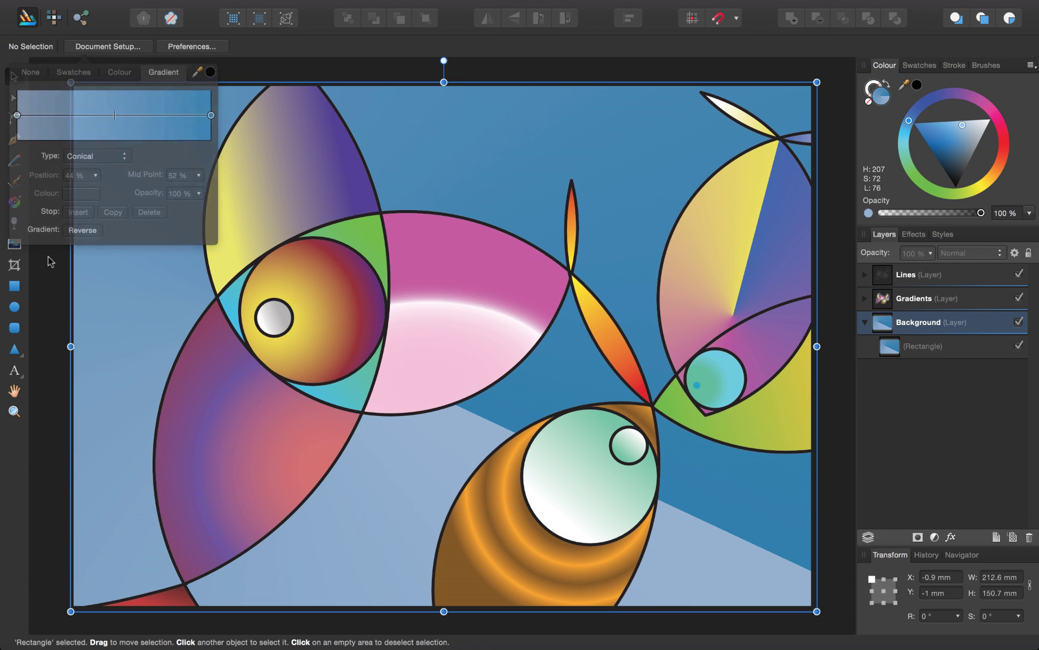
# Step: With the Fill tool, set the background rectangle's gradient type to Linear and reverse the gradient's direction
pyautogui.click(14, 203)
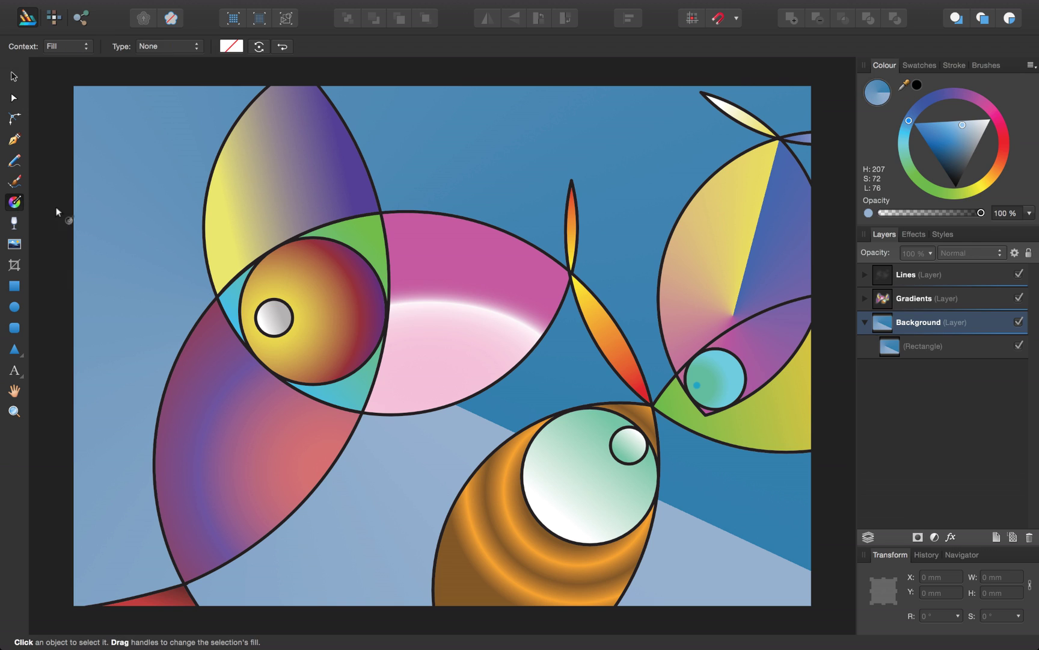
pyautogui.click(94, 212)
pyautogui.click(168, 46)
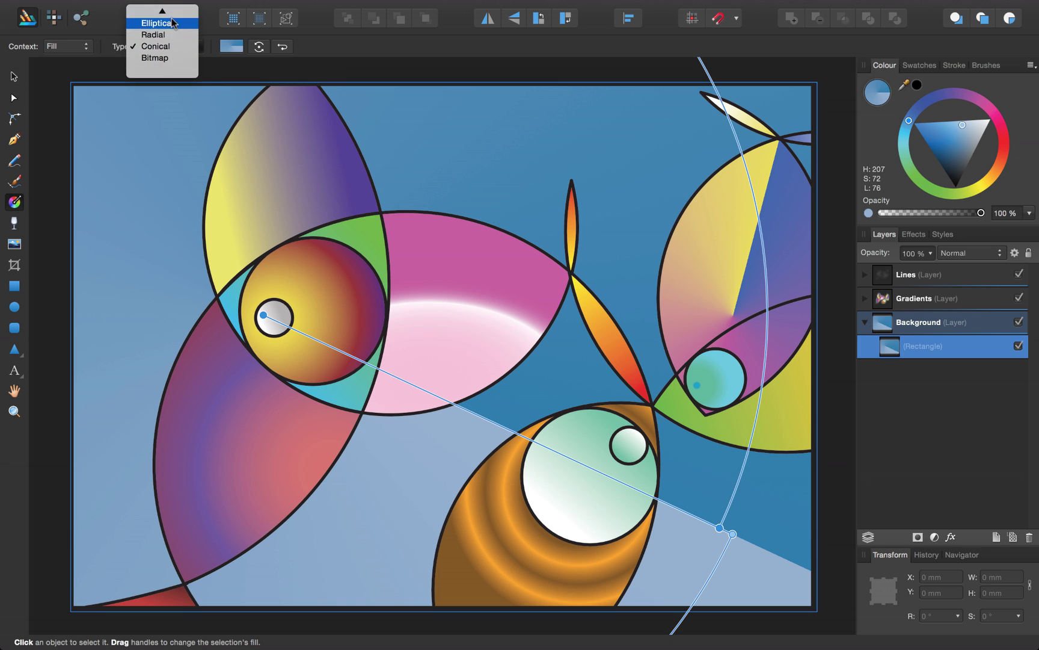
pyautogui.click(171, 36)
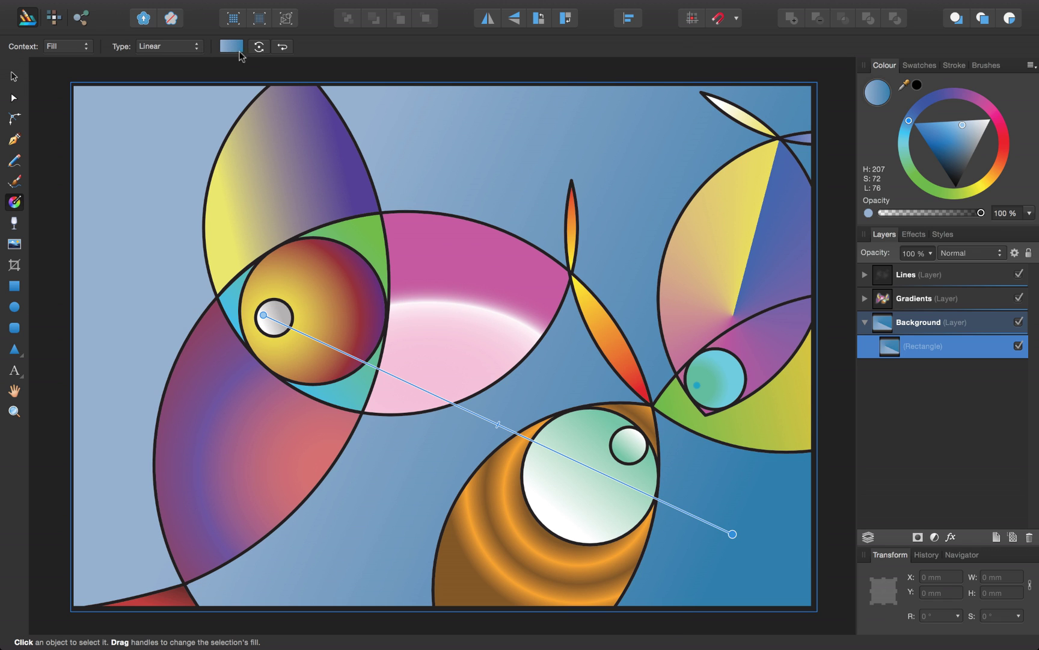
pyautogui.click(283, 49)
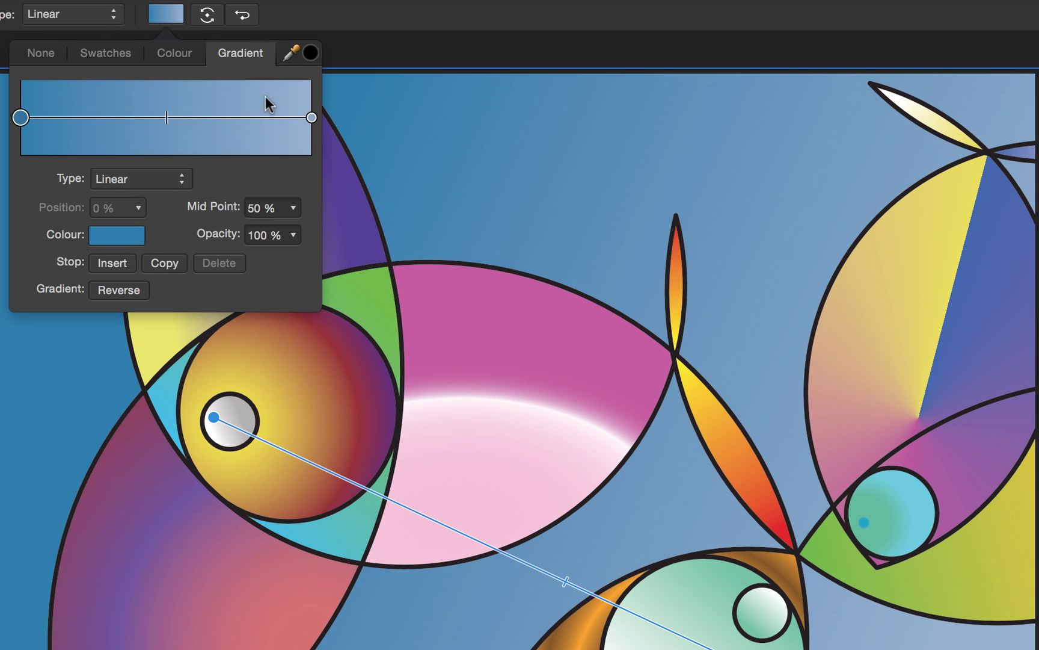
# Step: Set the end stop of the background gradient to C 35, M 0, Y 8 using CMYK Sliders
pyautogui.click(311, 117)
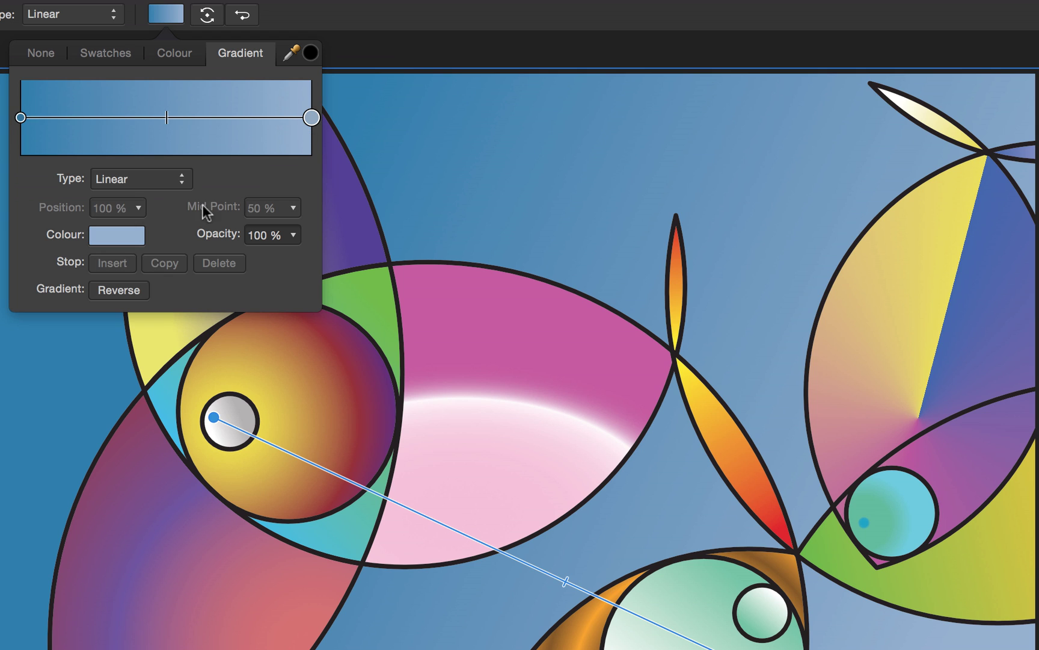
pyautogui.click(126, 236)
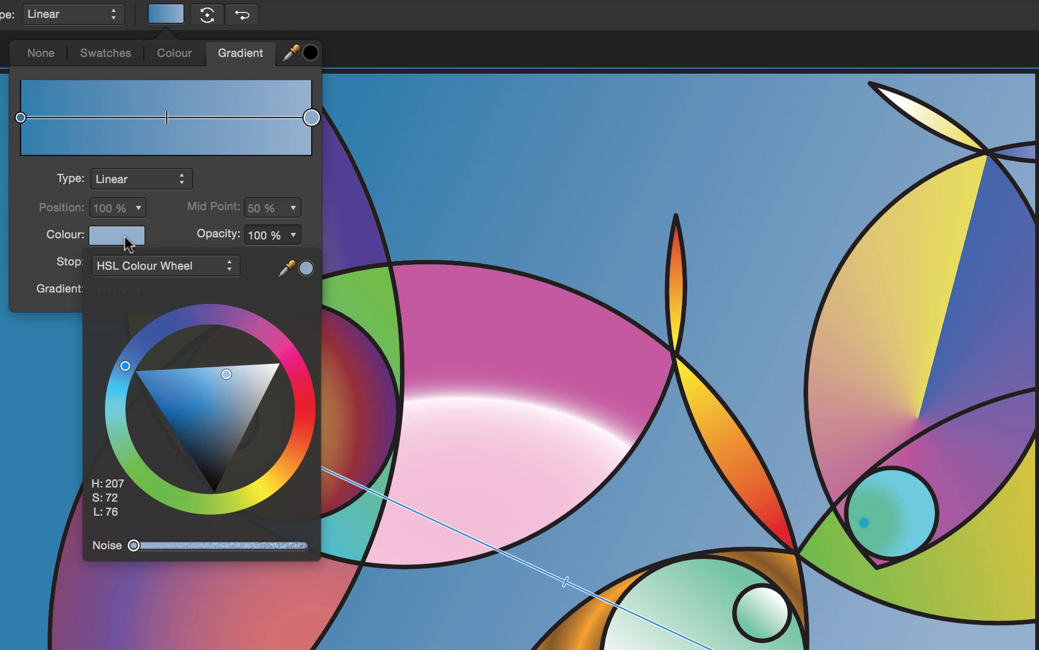
pyautogui.click(148, 261)
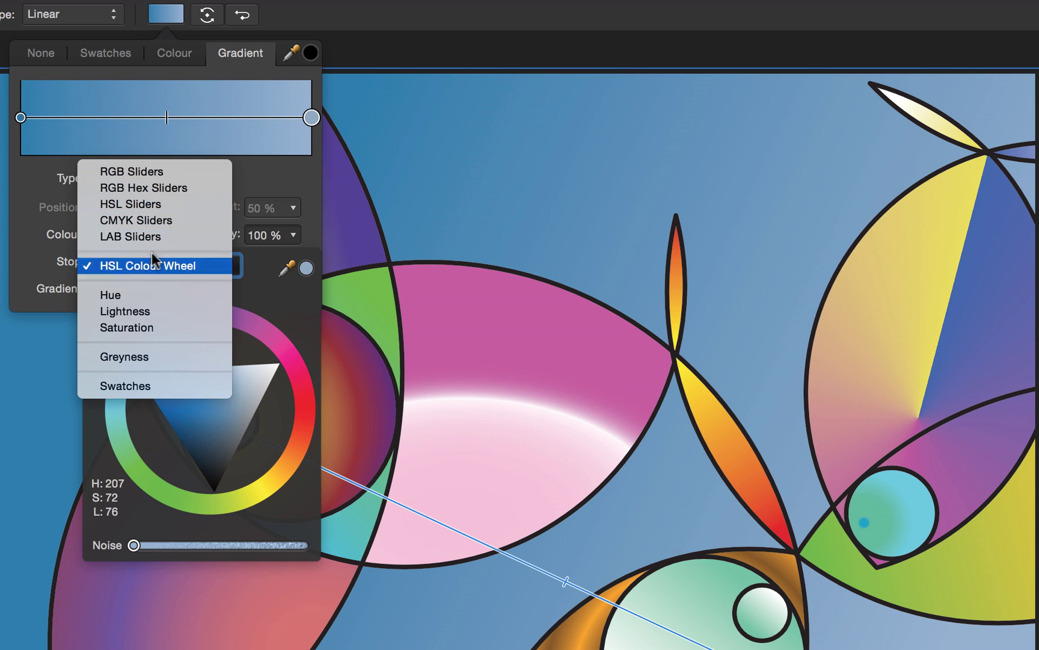
pyautogui.click(168, 220)
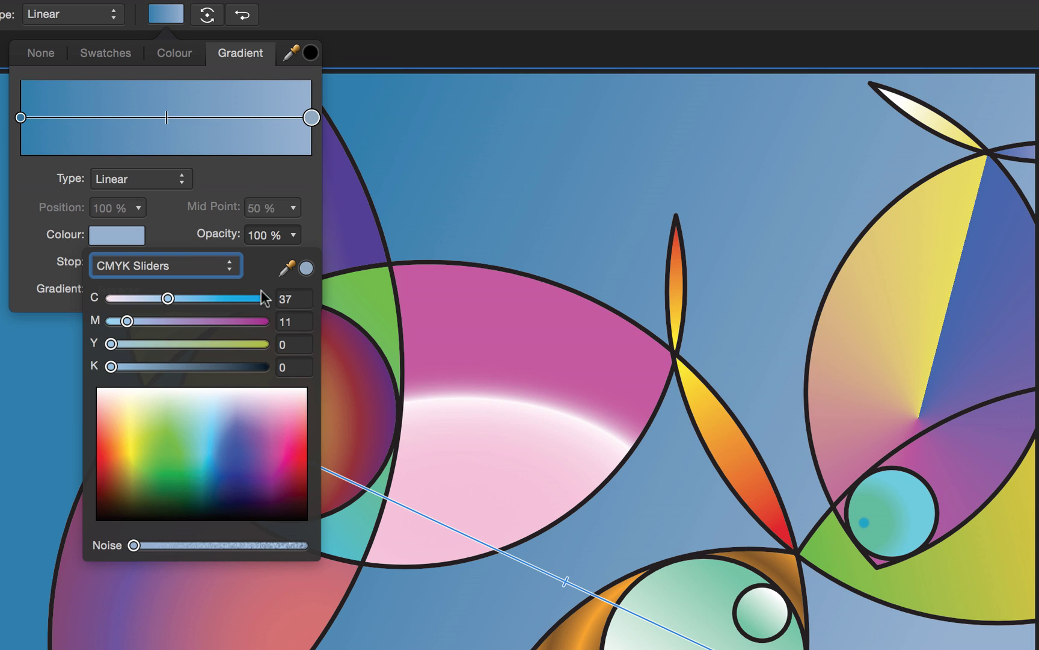
pyautogui.click(298, 298)
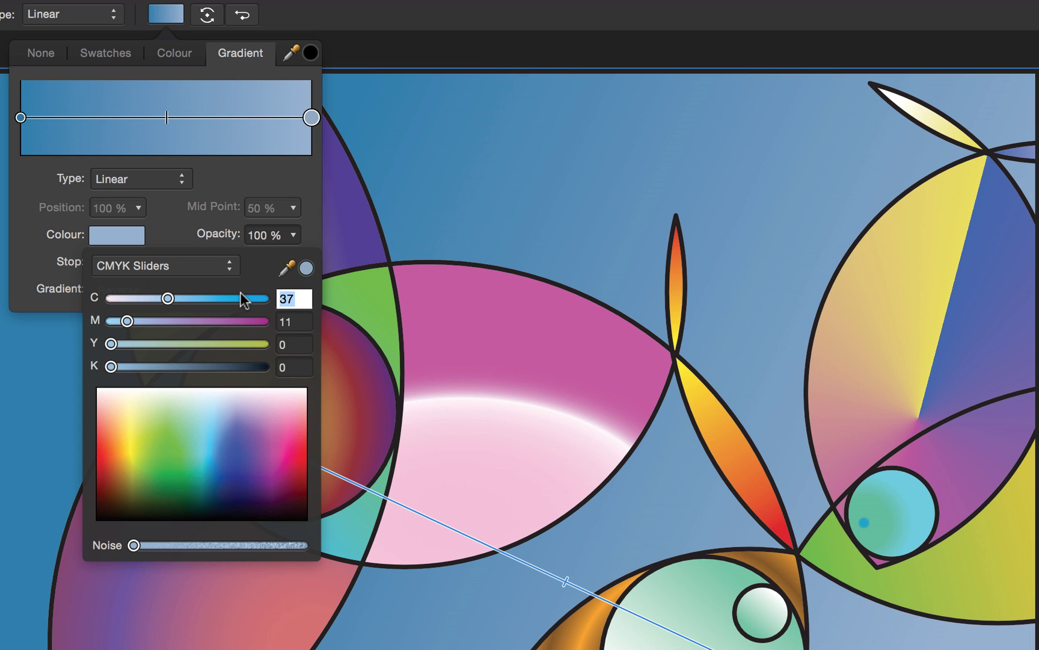
pyautogui.write('35')
pyautogui.press('Tab')
pyautogui.write('0')
pyautogui.press('Tab')
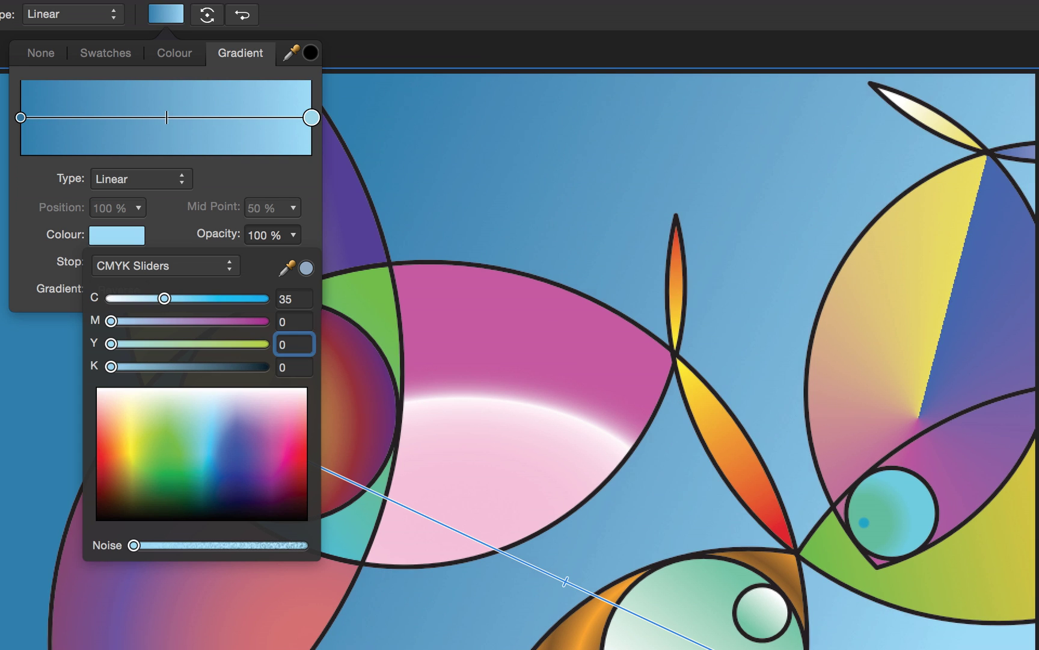
pyautogui.write('8')
pyautogui.press('Tab')
pyautogui.click(225, 182)
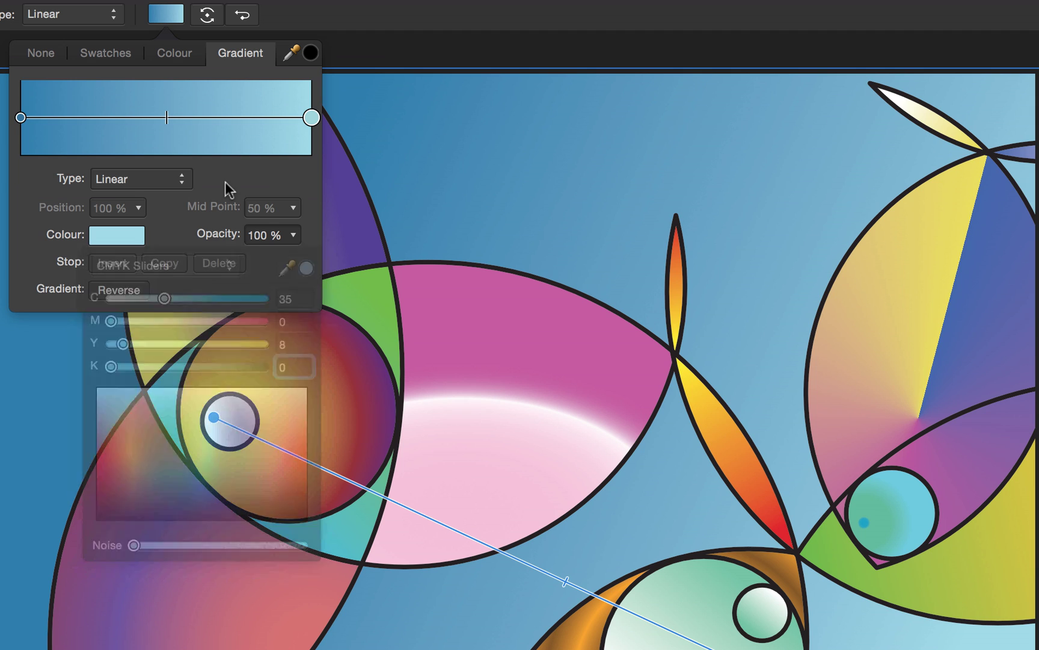
# Step: Insert a new stop after the start stop, midway along the background gradient, and check the settings of each stop
pyautogui.click(21, 118)
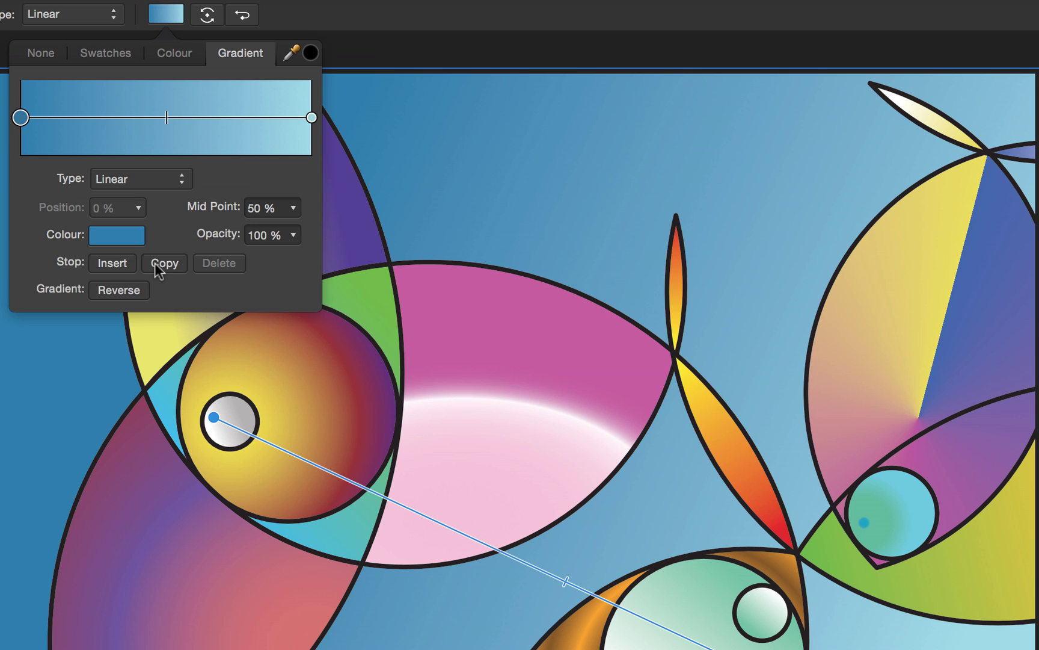
pyautogui.click(110, 263)
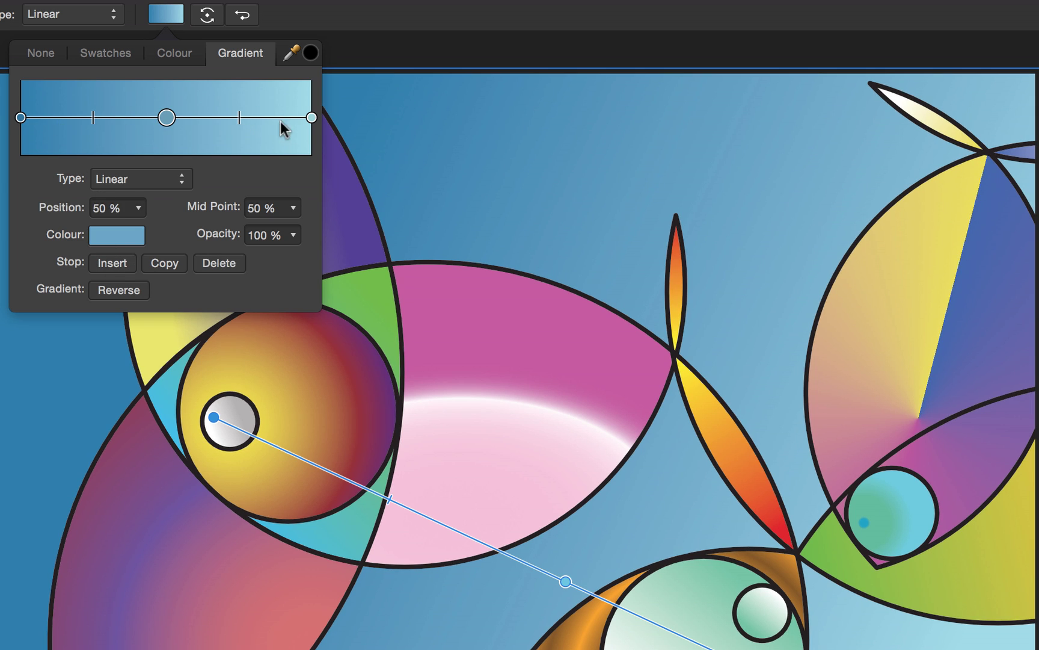
pyautogui.click(20, 117)
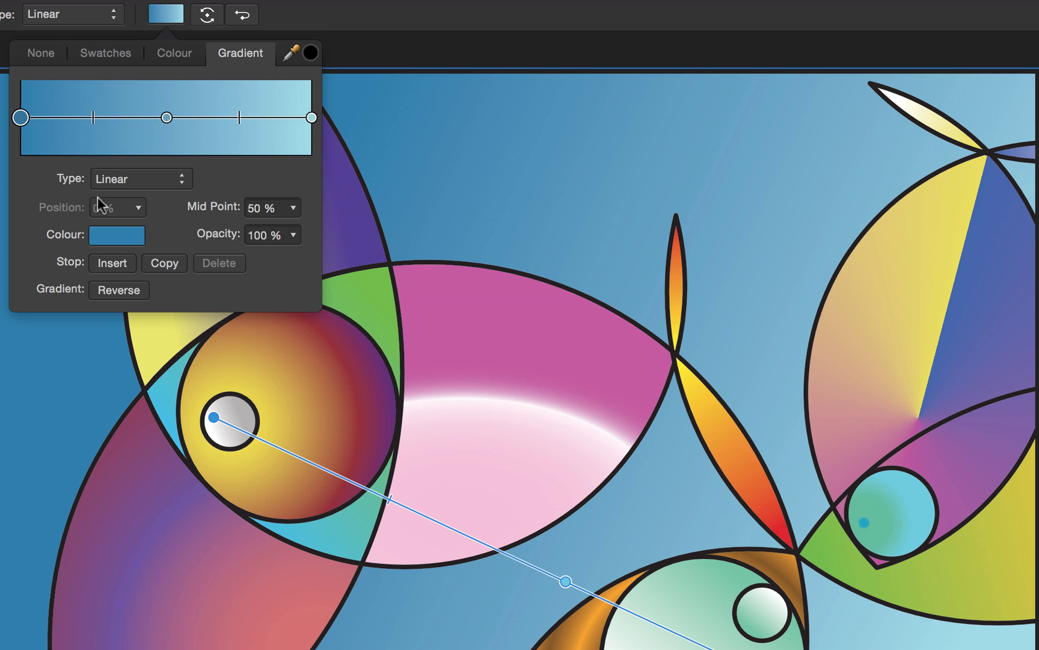
pyautogui.press('Tab')
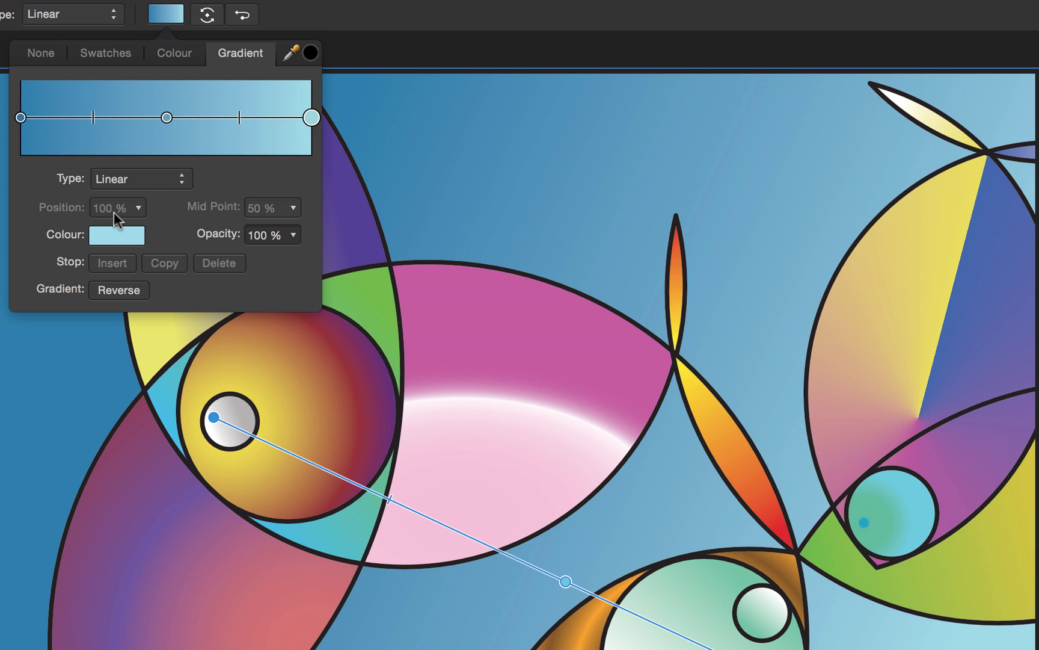
pyautogui.click(167, 117)
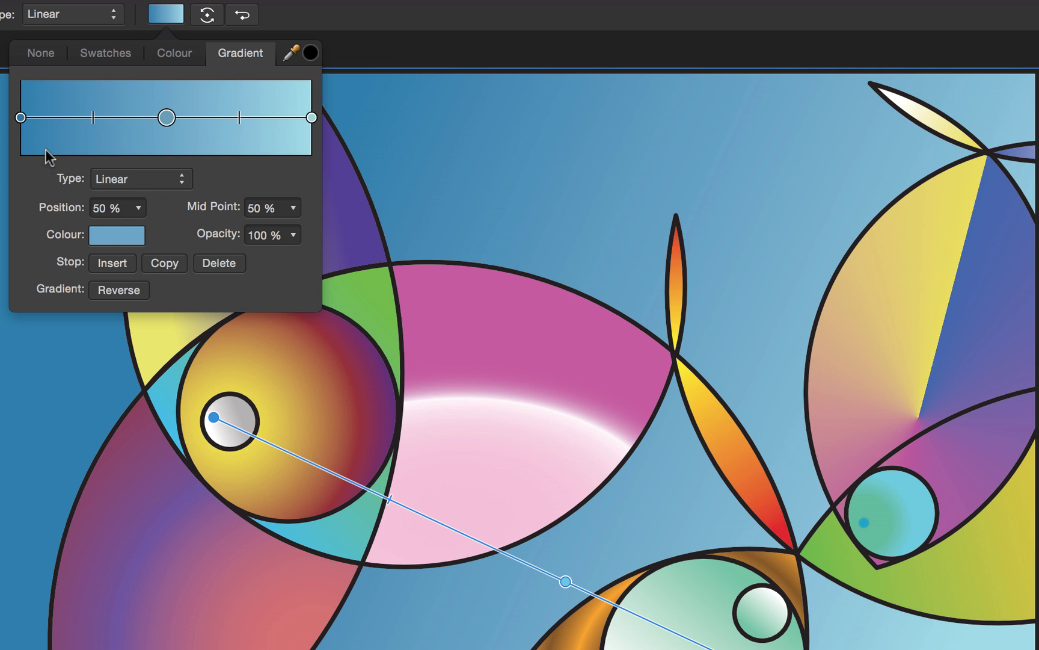
# Step: Copy the start stop of the background gradient and set the copy's position to 48 %
pyautogui.click(22, 118)
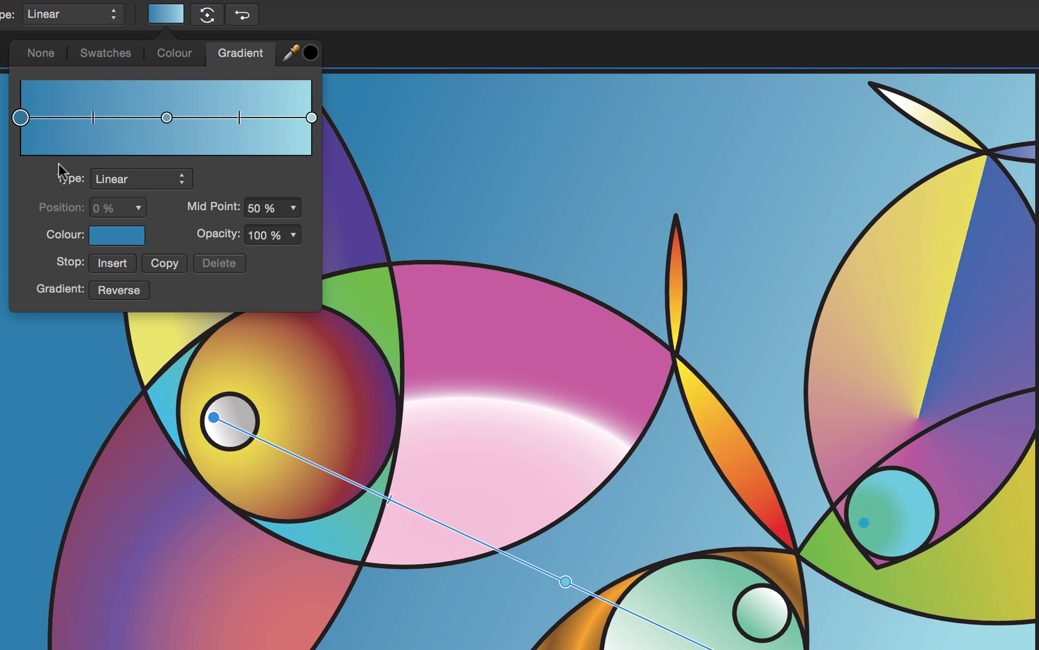
pyautogui.click(162, 263)
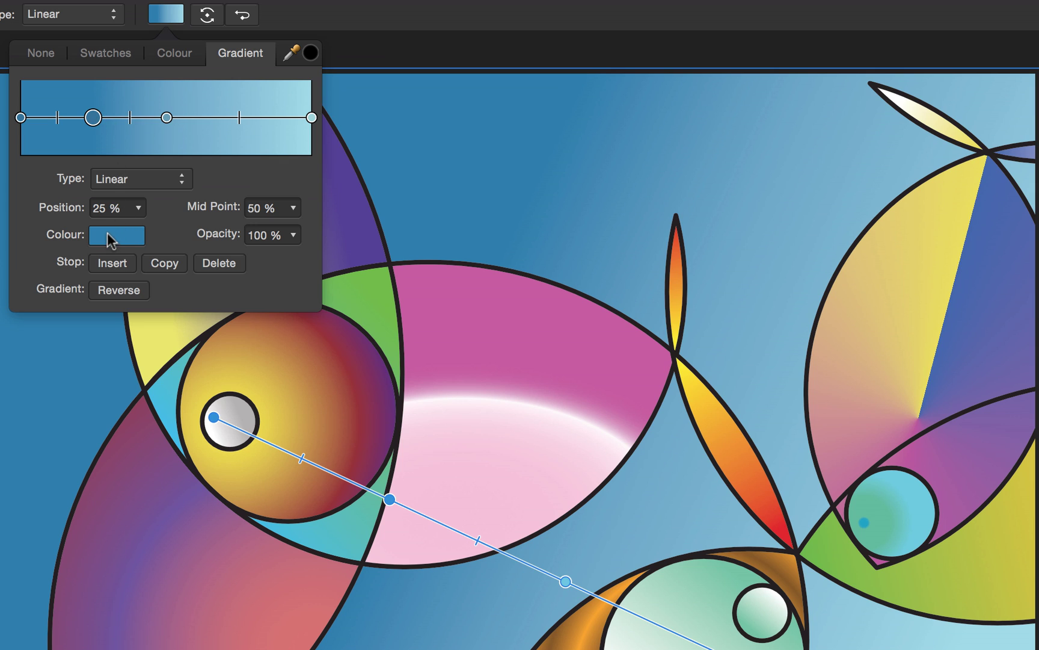
pyautogui.click(21, 118)
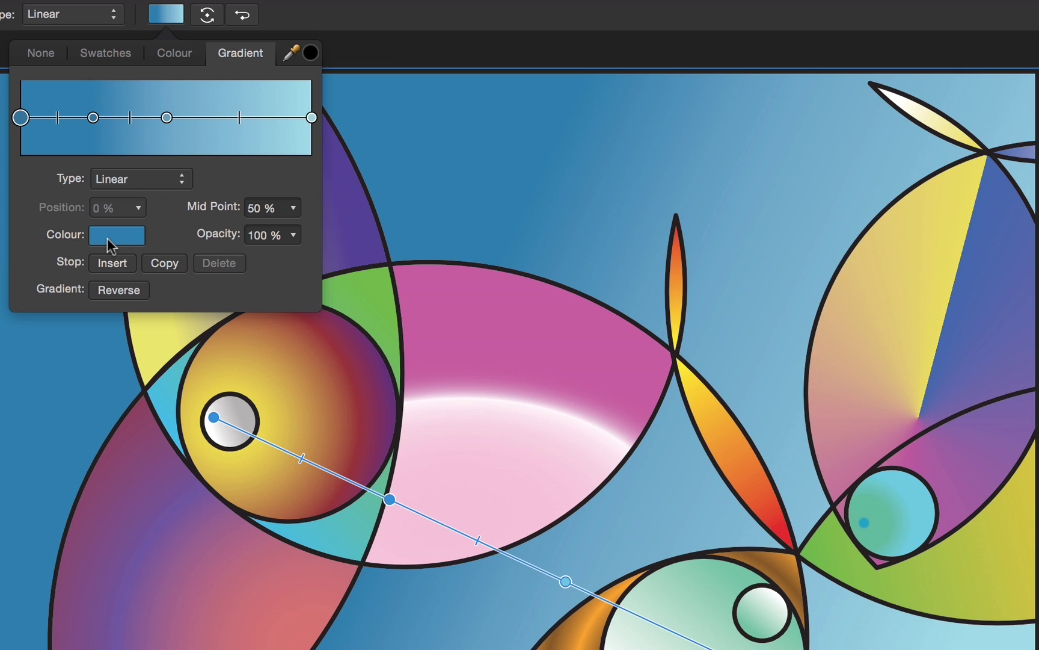
pyautogui.click(93, 118)
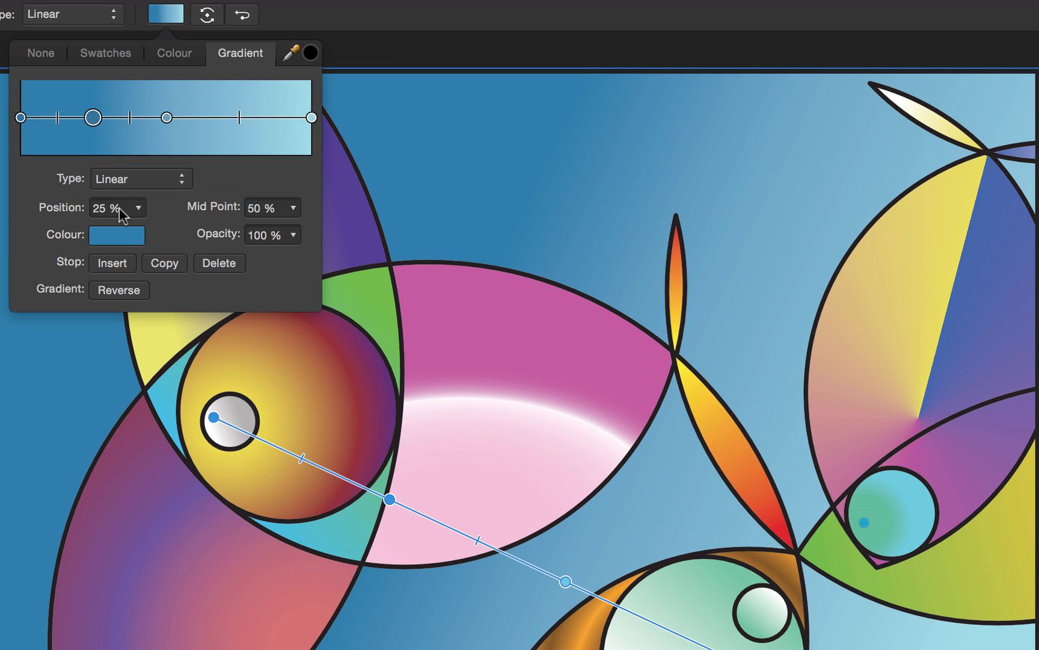
pyautogui.click(122, 210)
pyautogui.write('48')
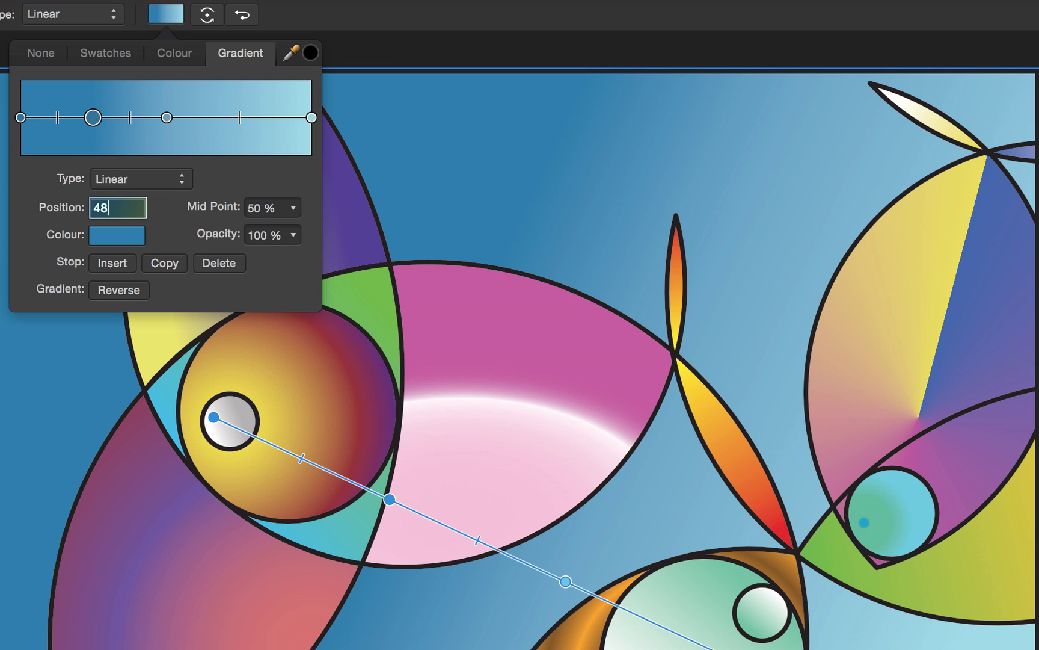
pyautogui.press('Return')
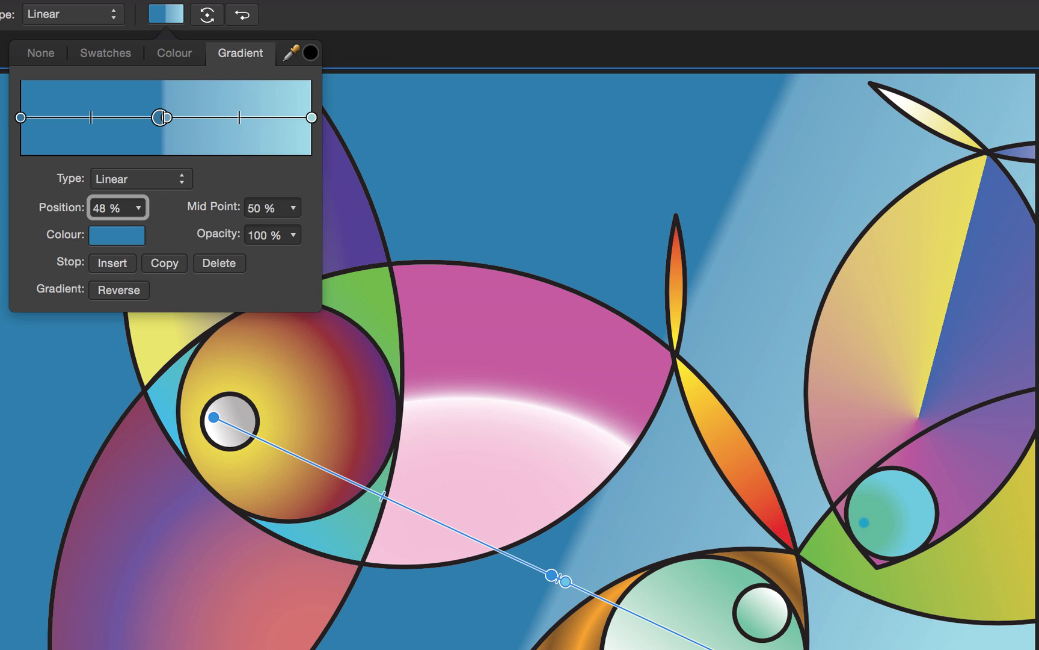
# Step: Set the mid point of the background gradient's 50 % stop to 5 %
pyautogui.click(168, 117)
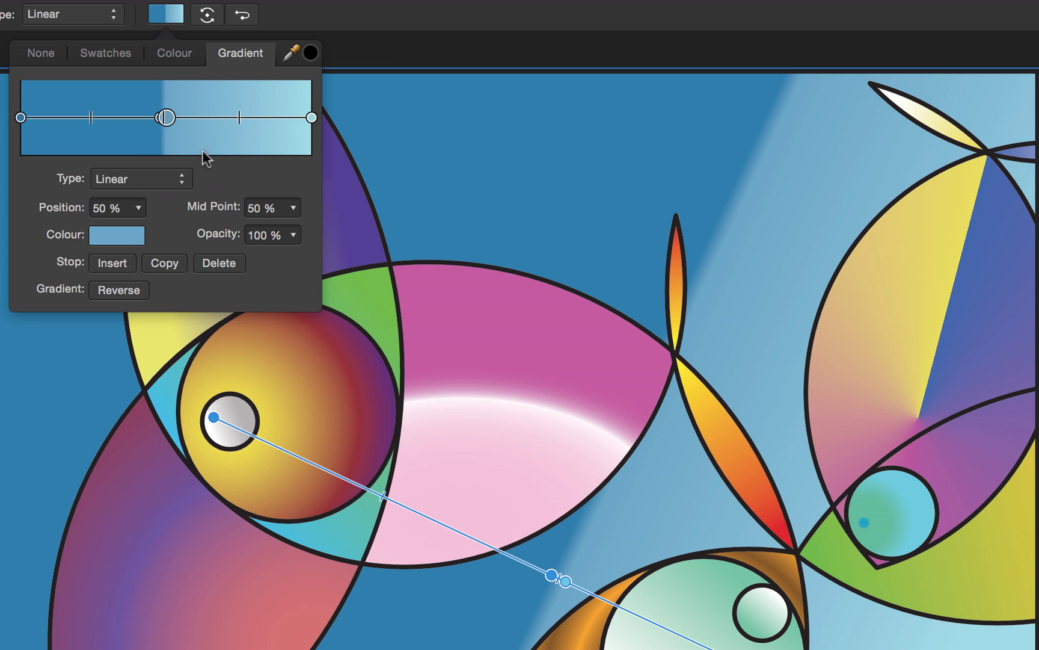
pyautogui.click(280, 214)
pyautogui.write('5')
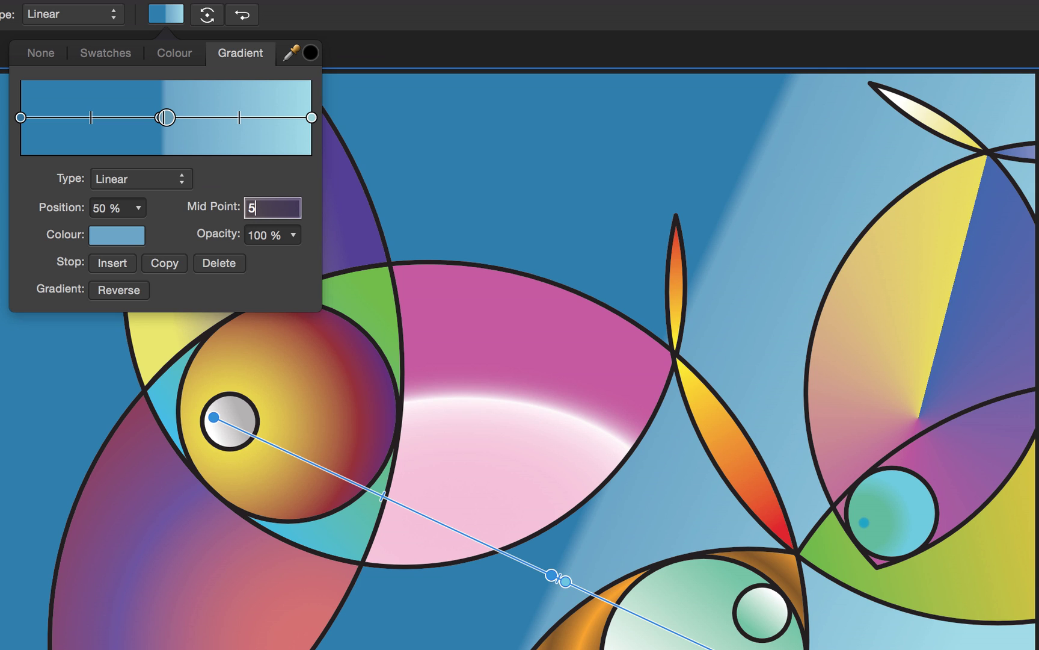
pyautogui.press('Return')
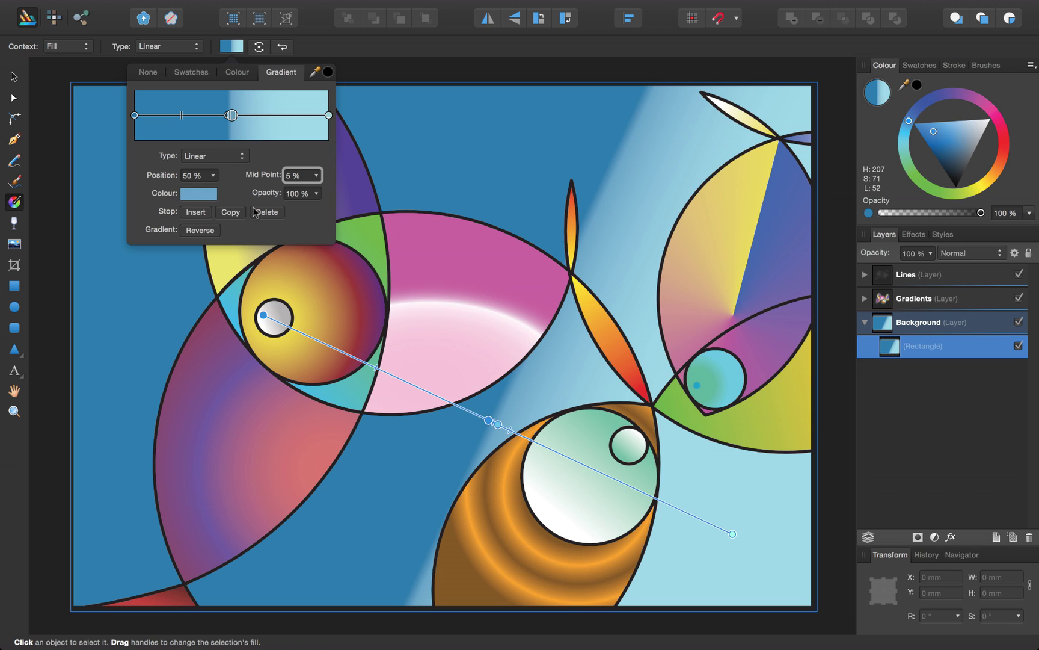
# Step: Delete the 50 % stop from the background gradient and reverse the gradient's direction
pyautogui.click(233, 116)
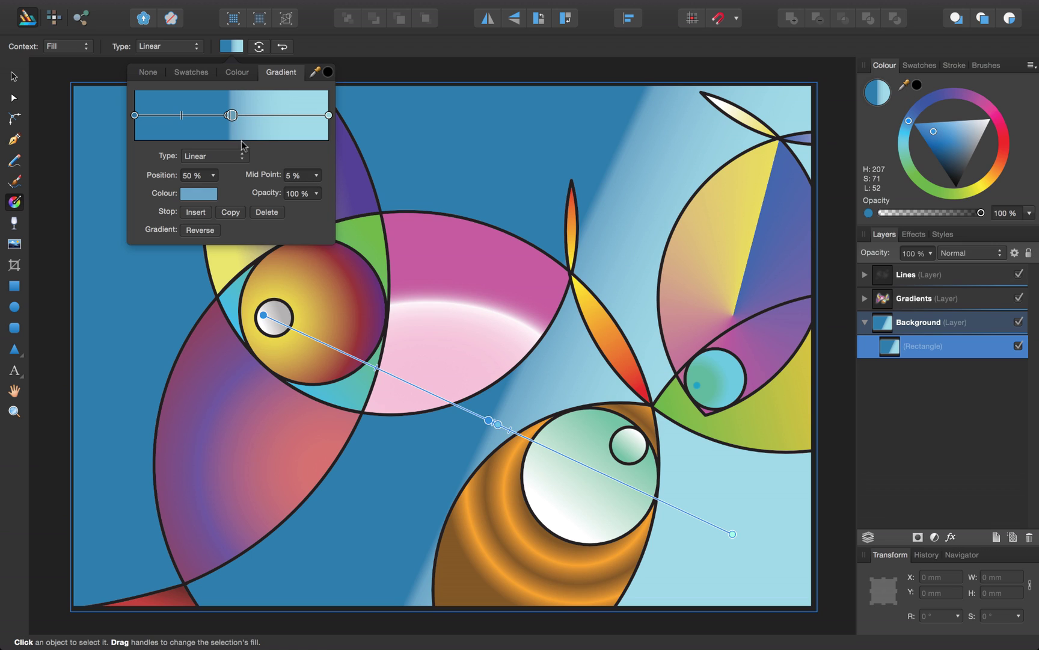
pyautogui.click(265, 212)
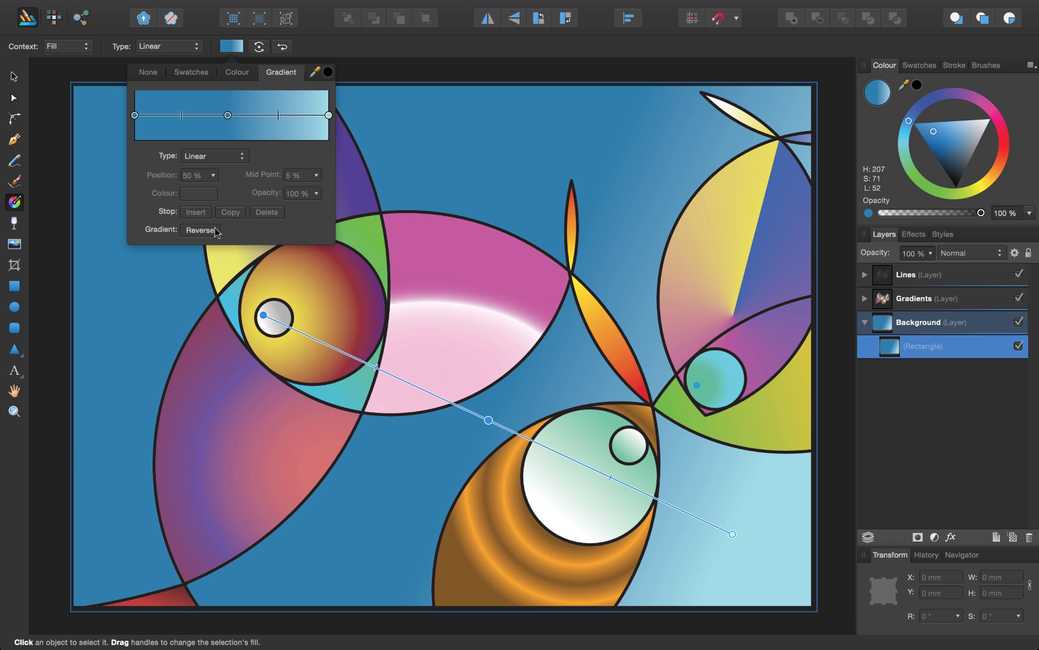
pyautogui.click(201, 229)
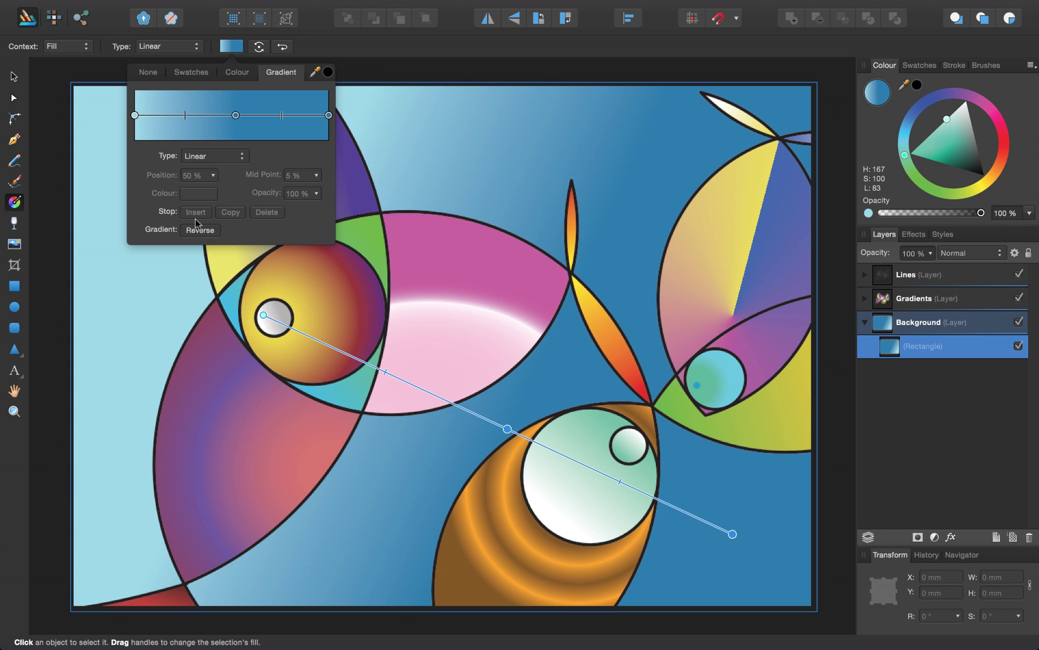
# Step: Copy the light blue start stop of the background gradient and reverse the gradient's direction again
pyautogui.click(135, 116)
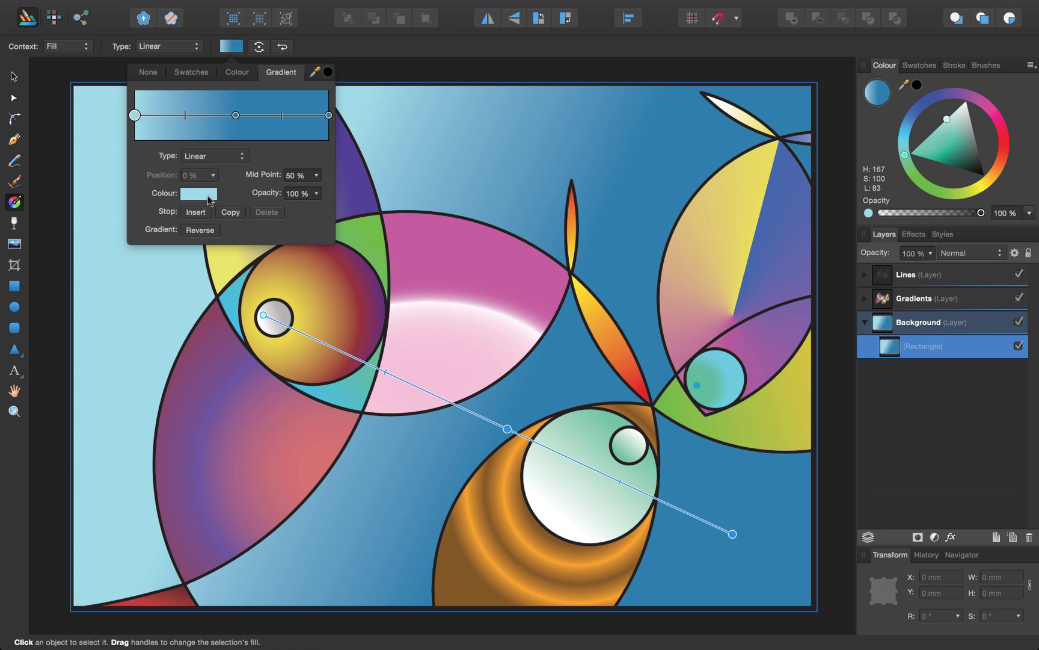
pyautogui.click(230, 214)
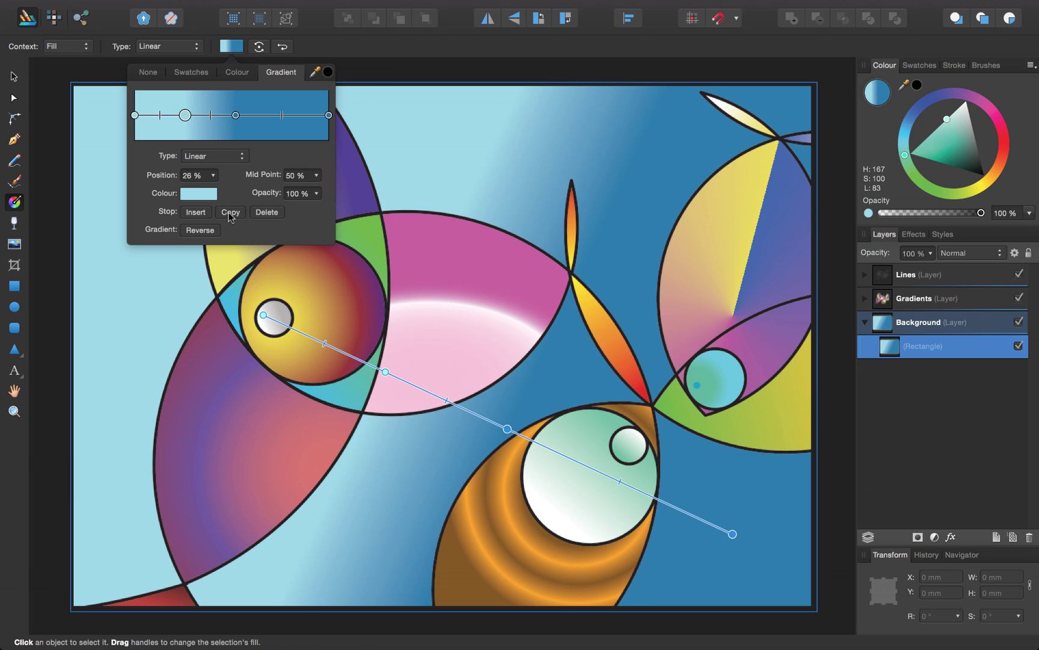
pyautogui.click(210, 231)
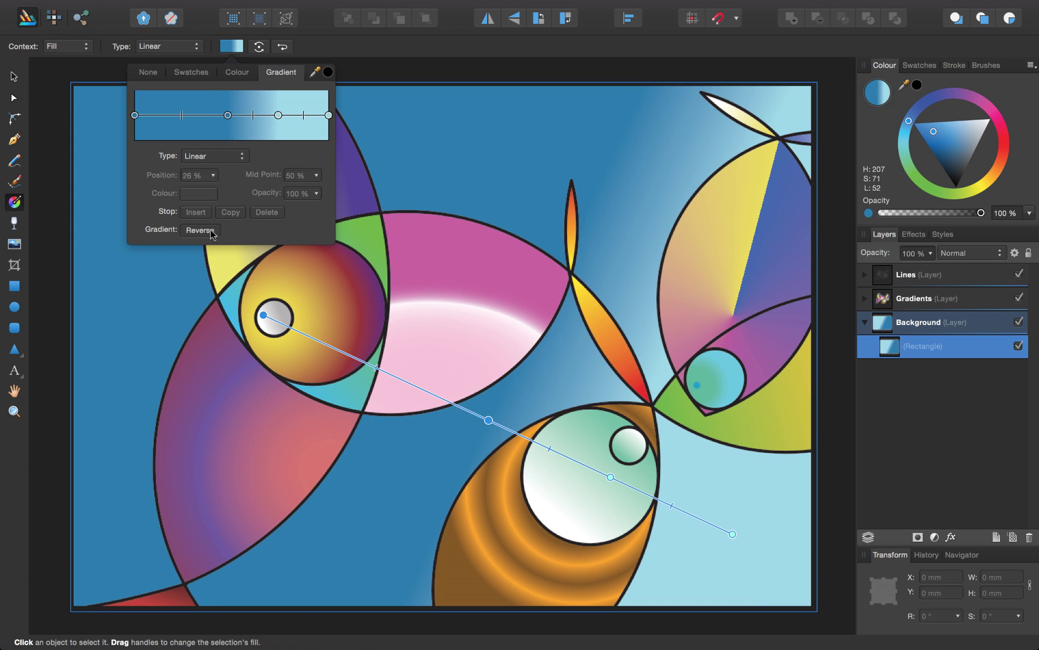
# Step: Set the position of the dark blue middle stop to 50 % and of the copied light blue stop to 60 %
pyautogui.click(228, 115)
pyautogui.click(209, 176)
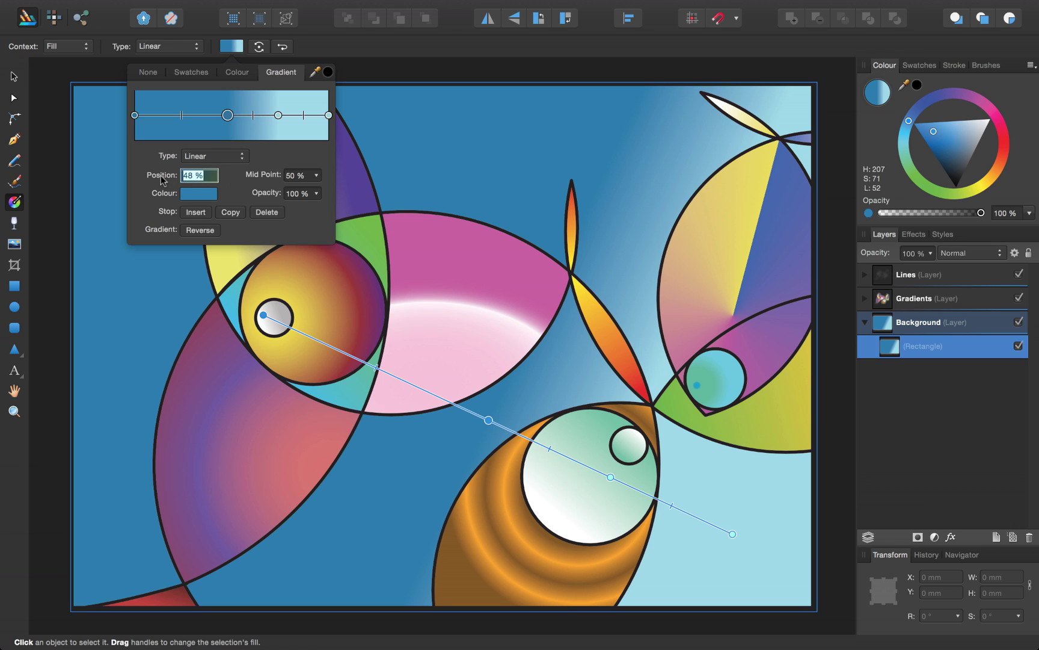
pyautogui.write('50')
pyautogui.press('Return')
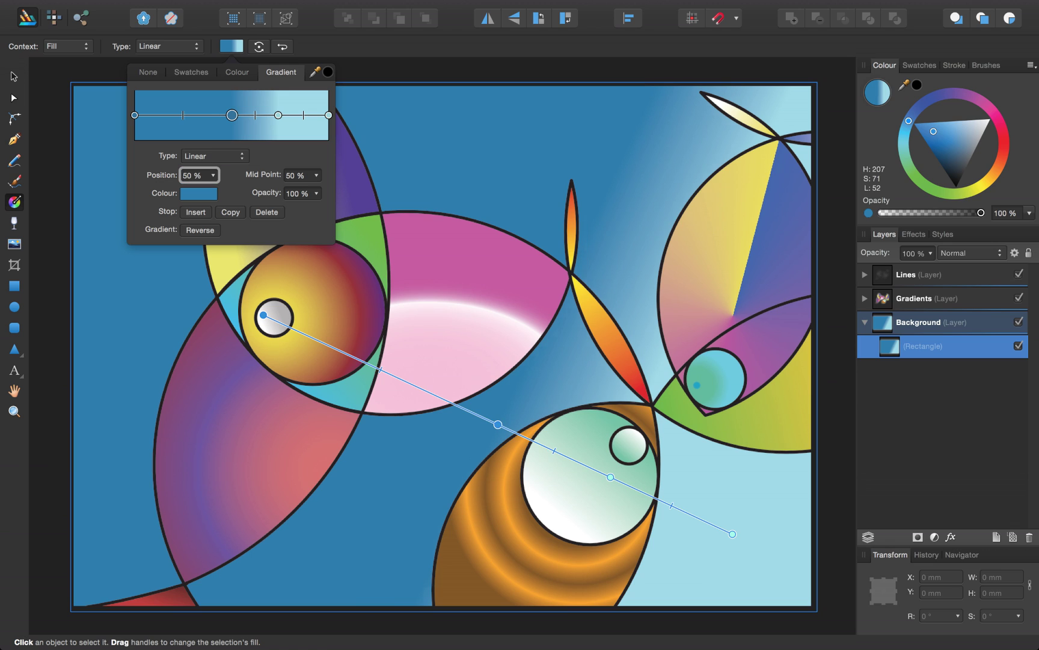
pyautogui.click(278, 115)
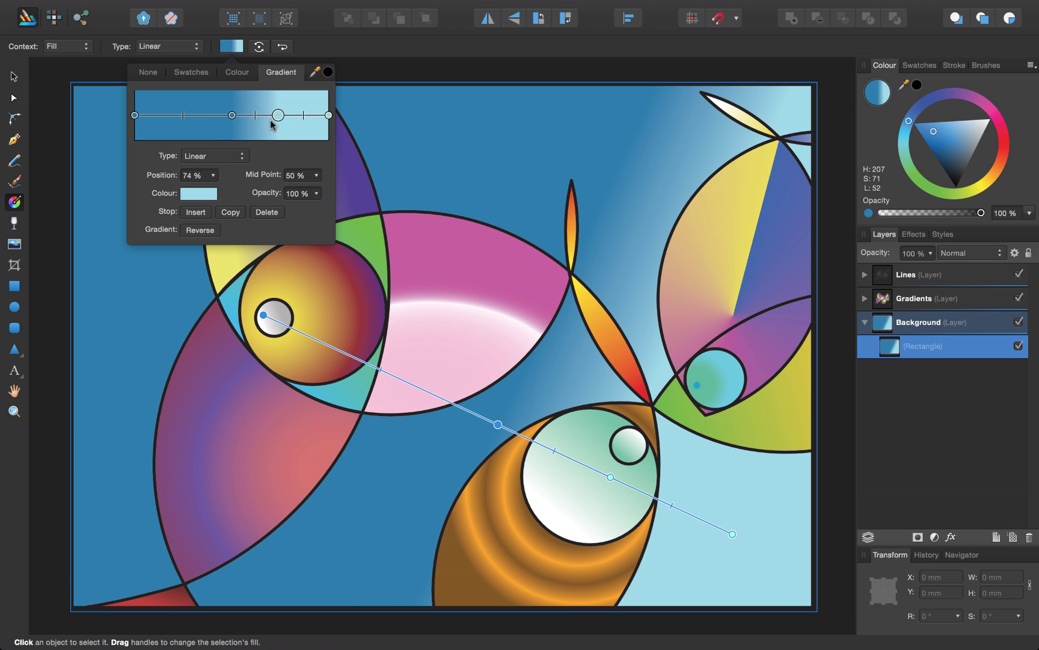
pyautogui.click(205, 178)
pyautogui.write('60')
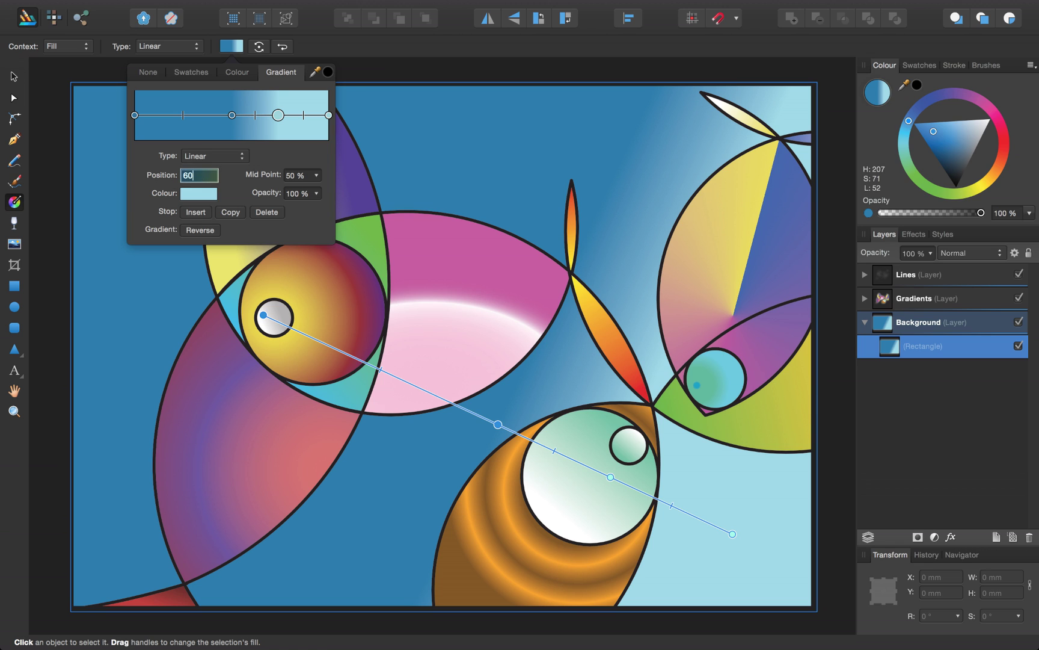
pyautogui.press('Return')
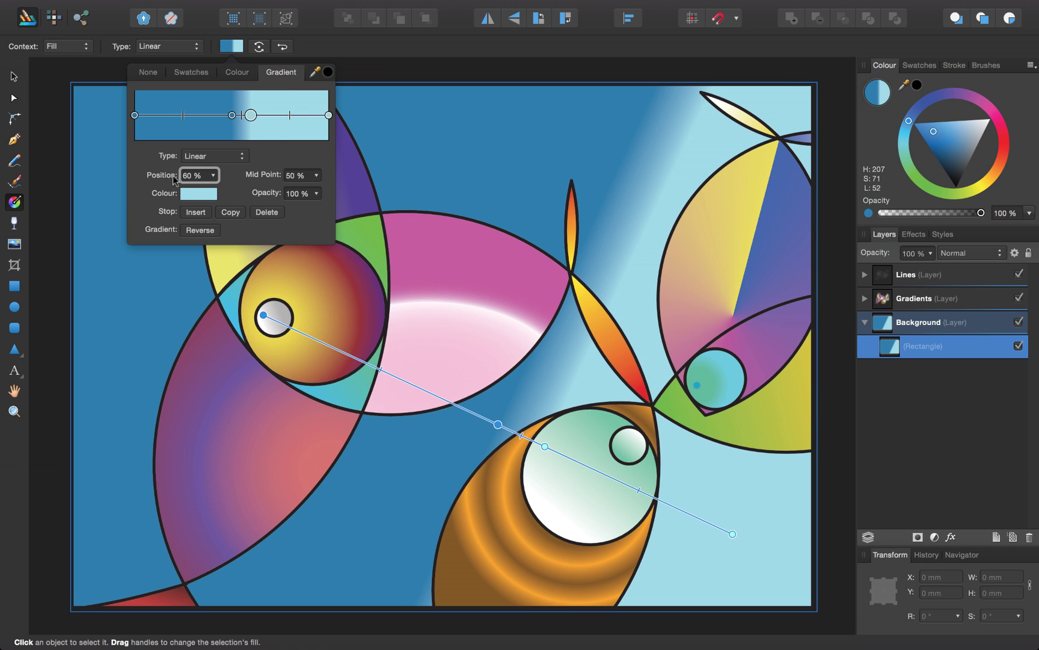
# Step: Copy the light blue stop at 60 % and set the copy's position to 40 %
pyautogui.click(230, 213)
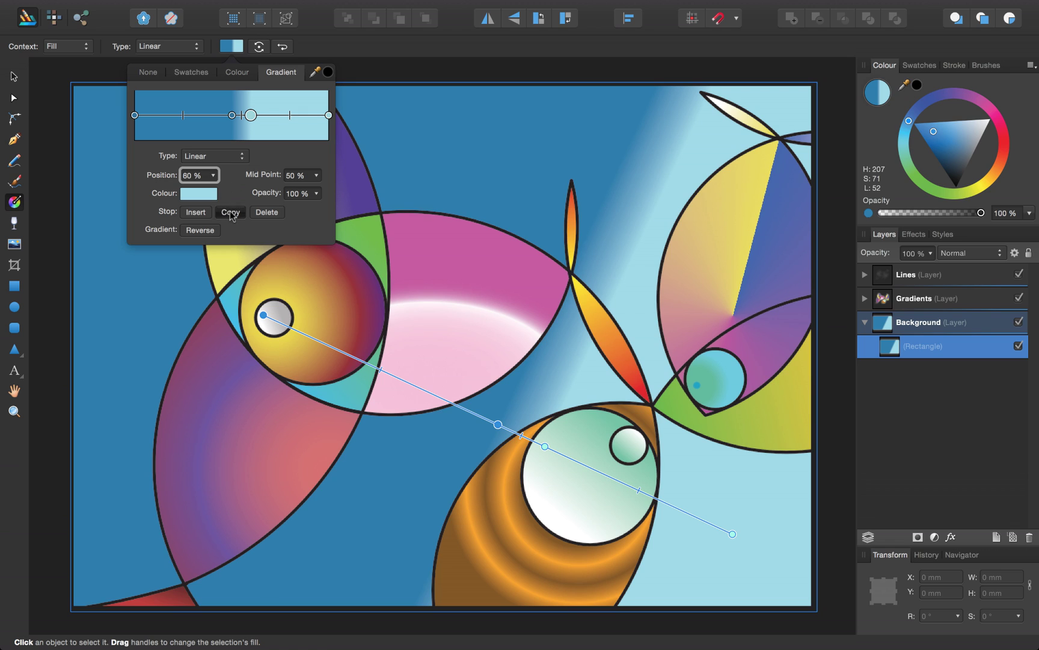
pyautogui.click(195, 175)
pyautogui.write('40')
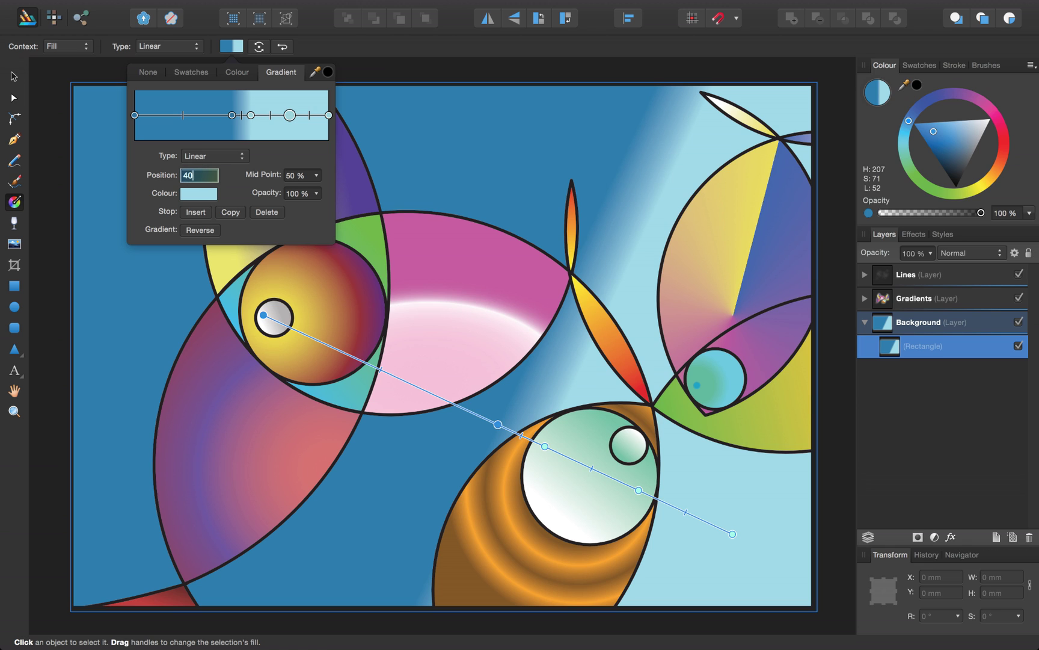
pyautogui.press('Return')
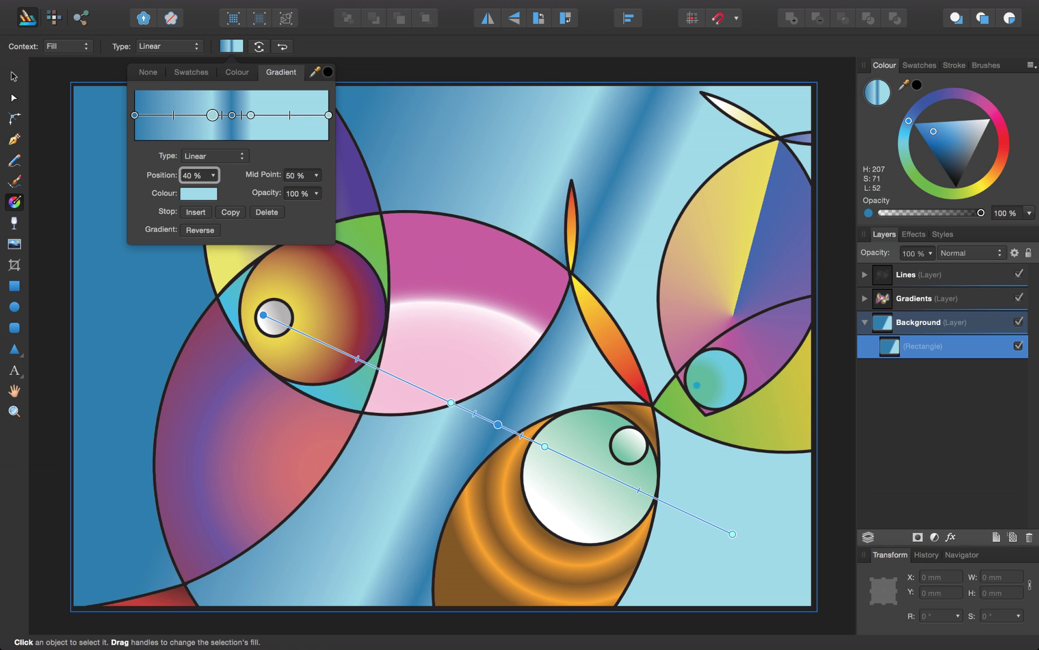
# Step: Copy the dark blue stop at 50 % and set the copy's position to 70 %
pyautogui.click(232, 115)
pyautogui.click(231, 210)
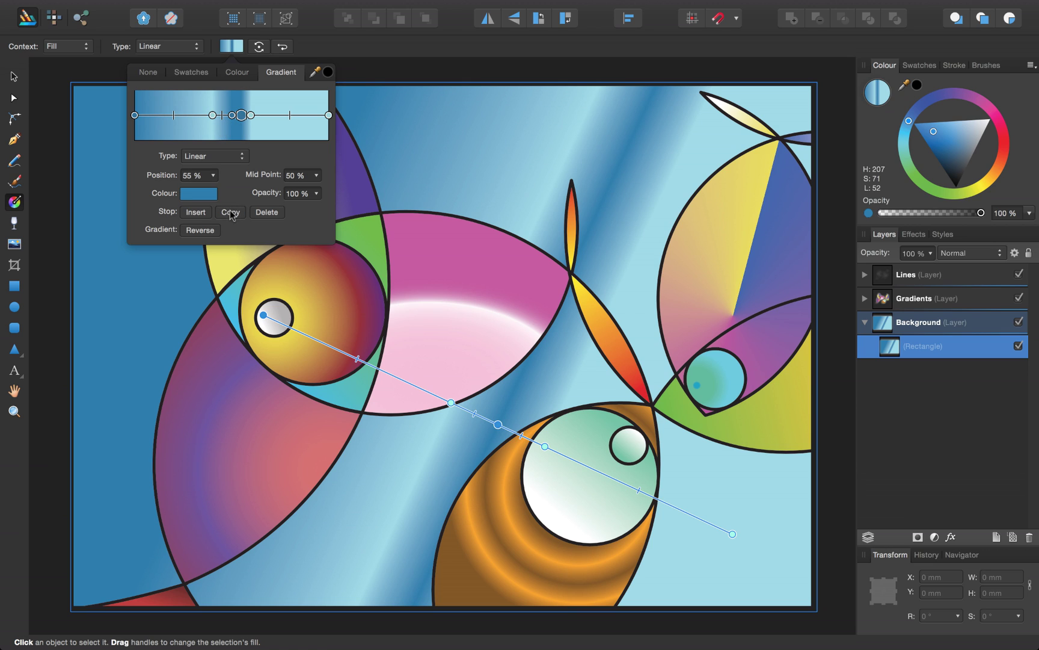
pyautogui.click(183, 176)
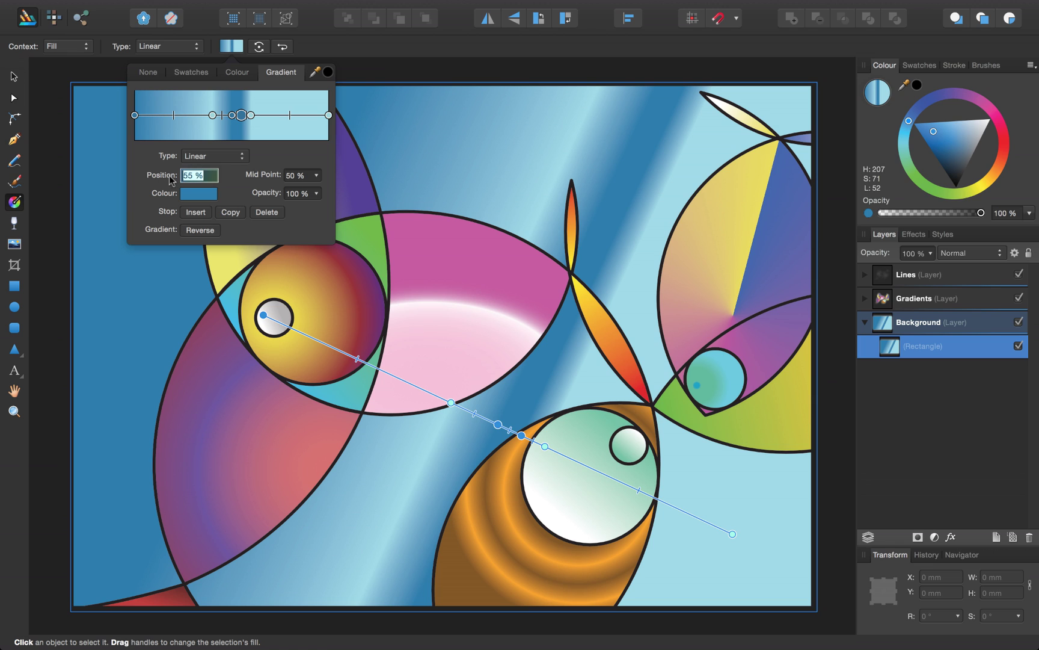
pyautogui.write('70')
pyautogui.press('Return')
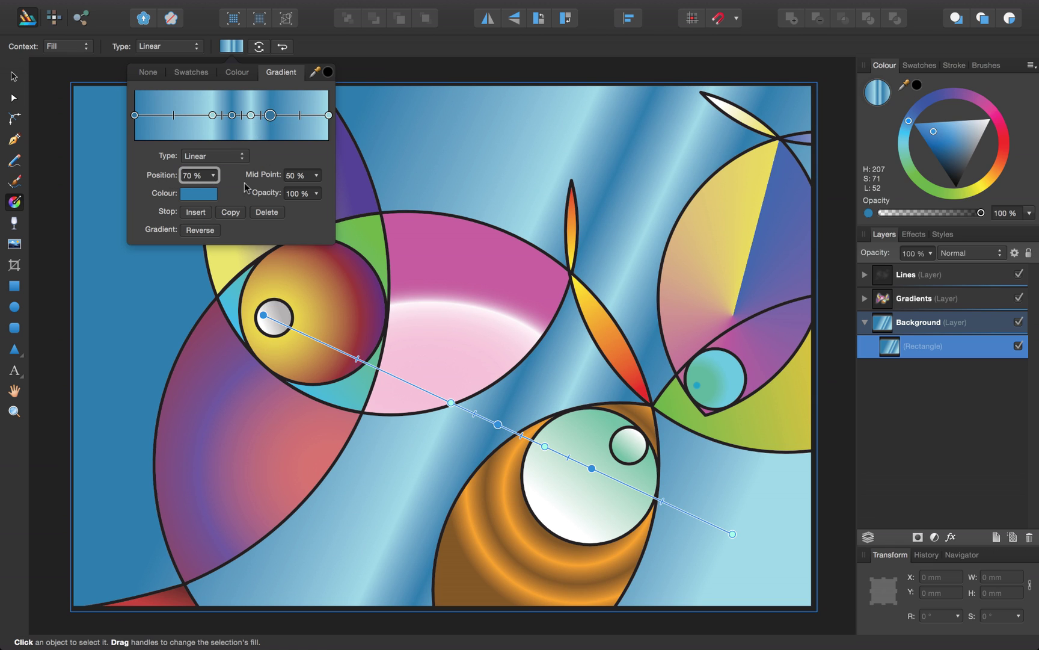
# Step: Copy the dark blue stop at 70 % and set the copy's position to 30 %
pyautogui.click(232, 211)
pyautogui.click(204, 177)
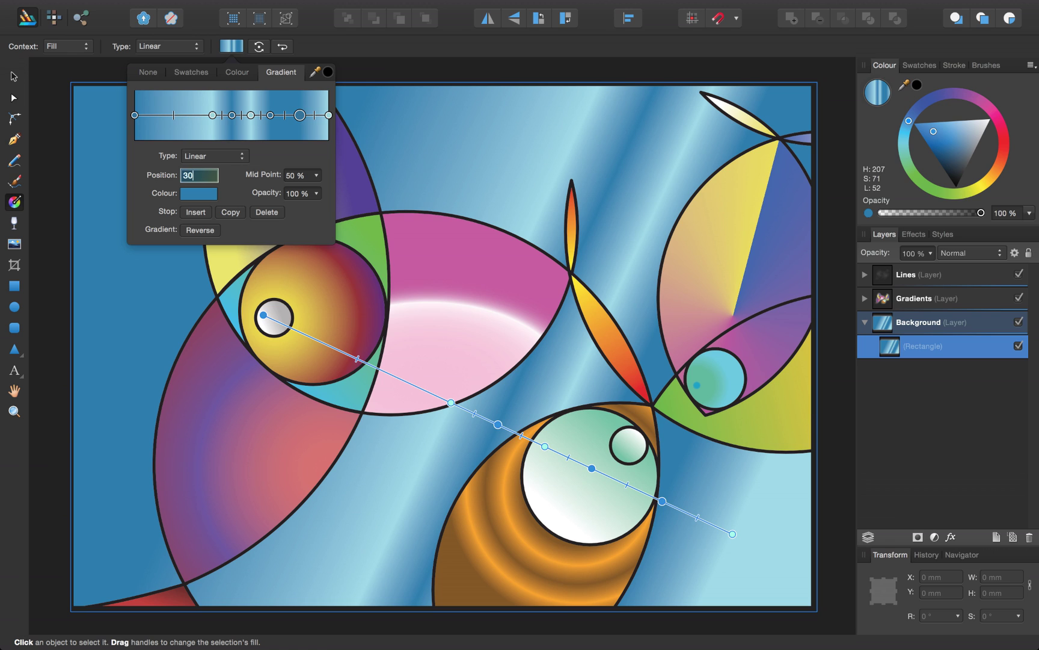
pyautogui.press('Return')
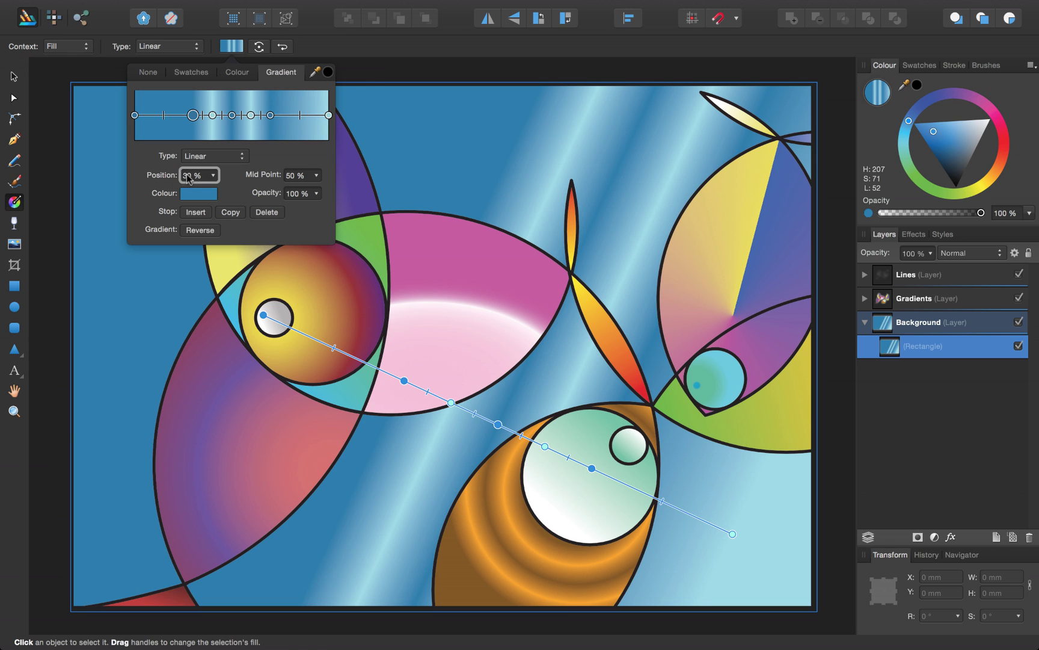
# Step: Recolour the gradient's end stop with the dark blue sampled from the background using the colour picker, then deselect the rectangle
pyautogui.click(328, 116)
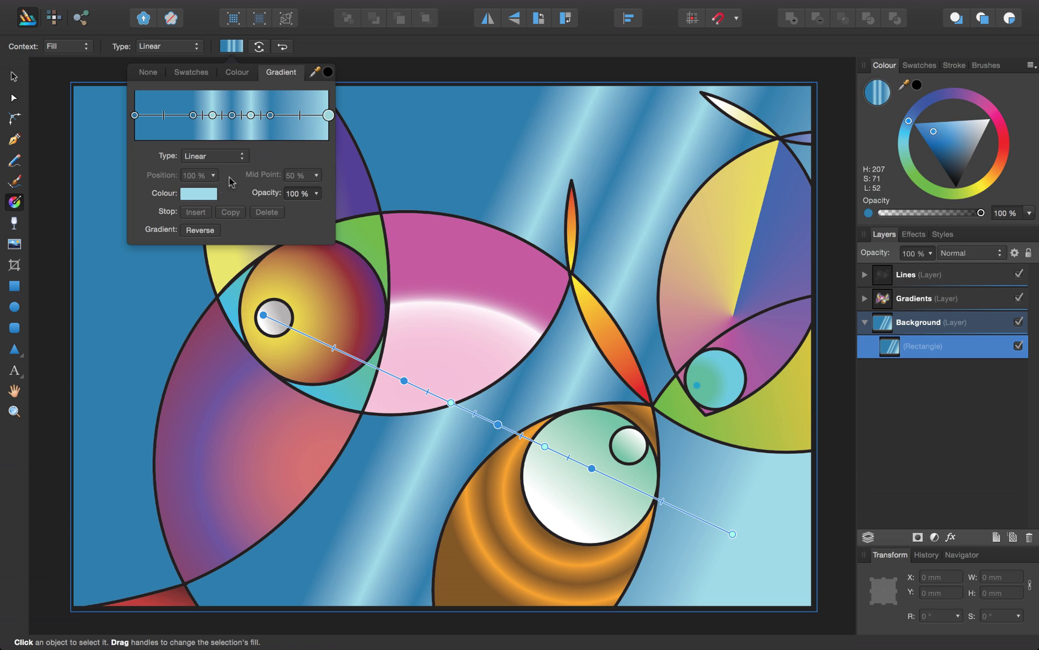
pyautogui.click(200, 193)
pyautogui.moveTo(314, 72); pyautogui.dragTo(97, 114)
pyautogui.click(326, 215)
pyautogui.click(317, 158)
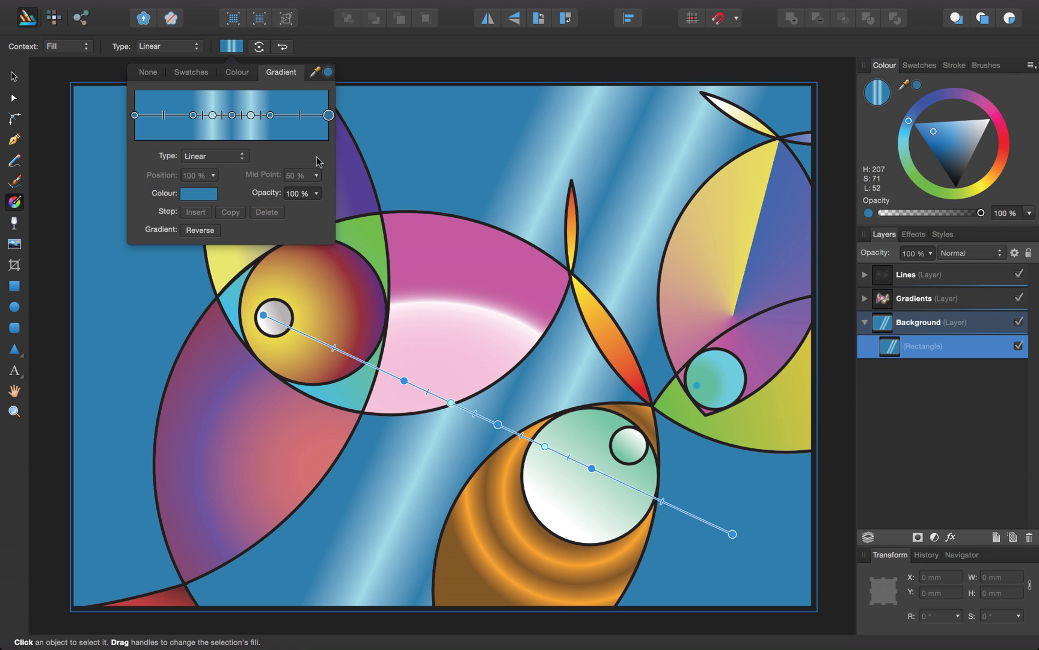
pyautogui.press('Escape')
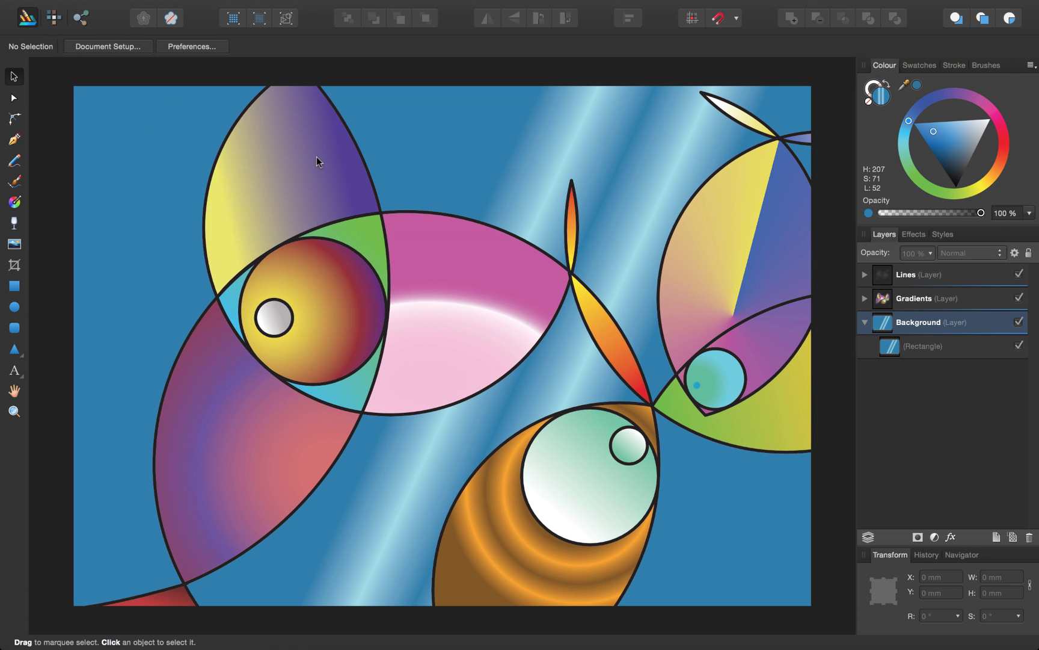